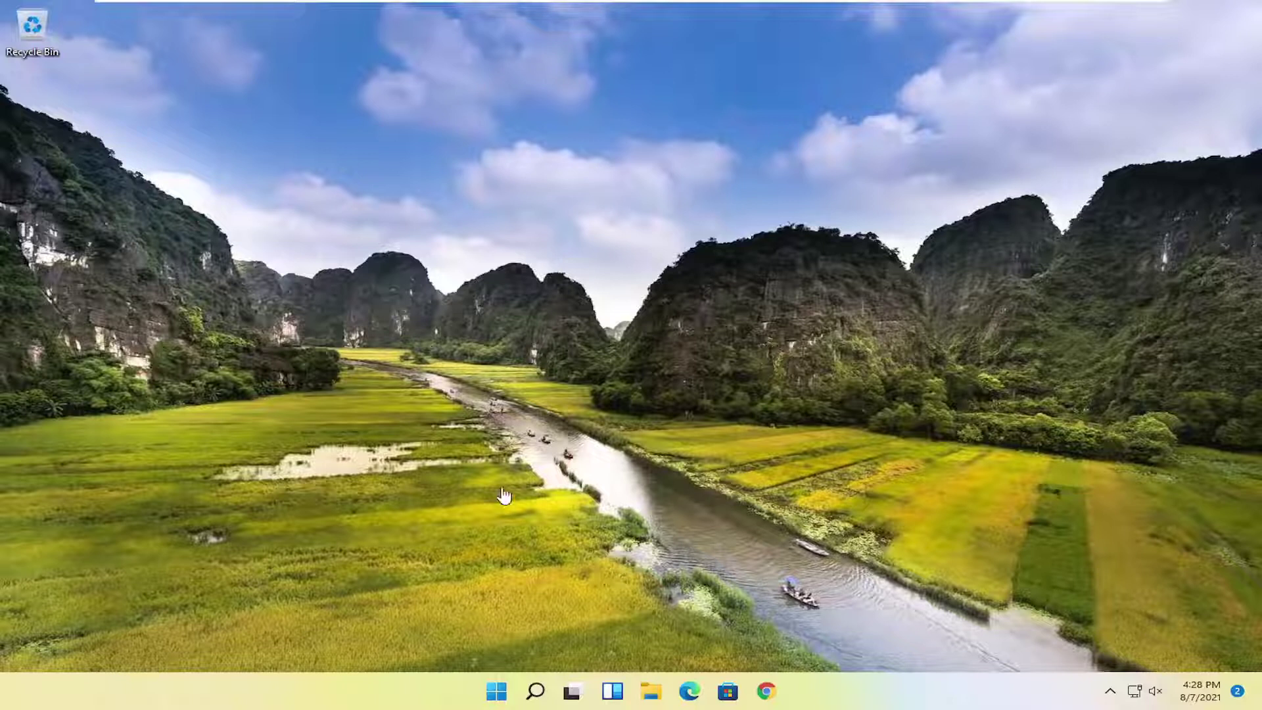
- Search for regedit and launch Registry Editor as administrator, approving the UAC prompt
left_click(536, 691)
type("up")
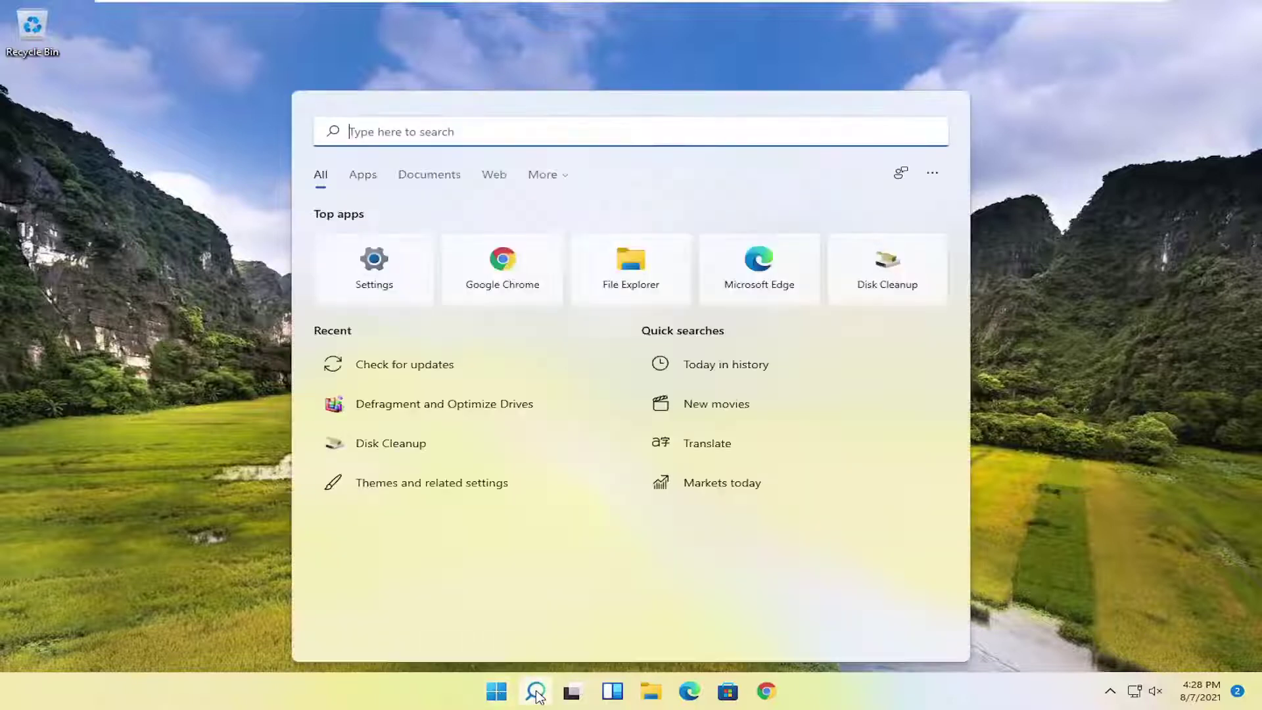
type("regedit")
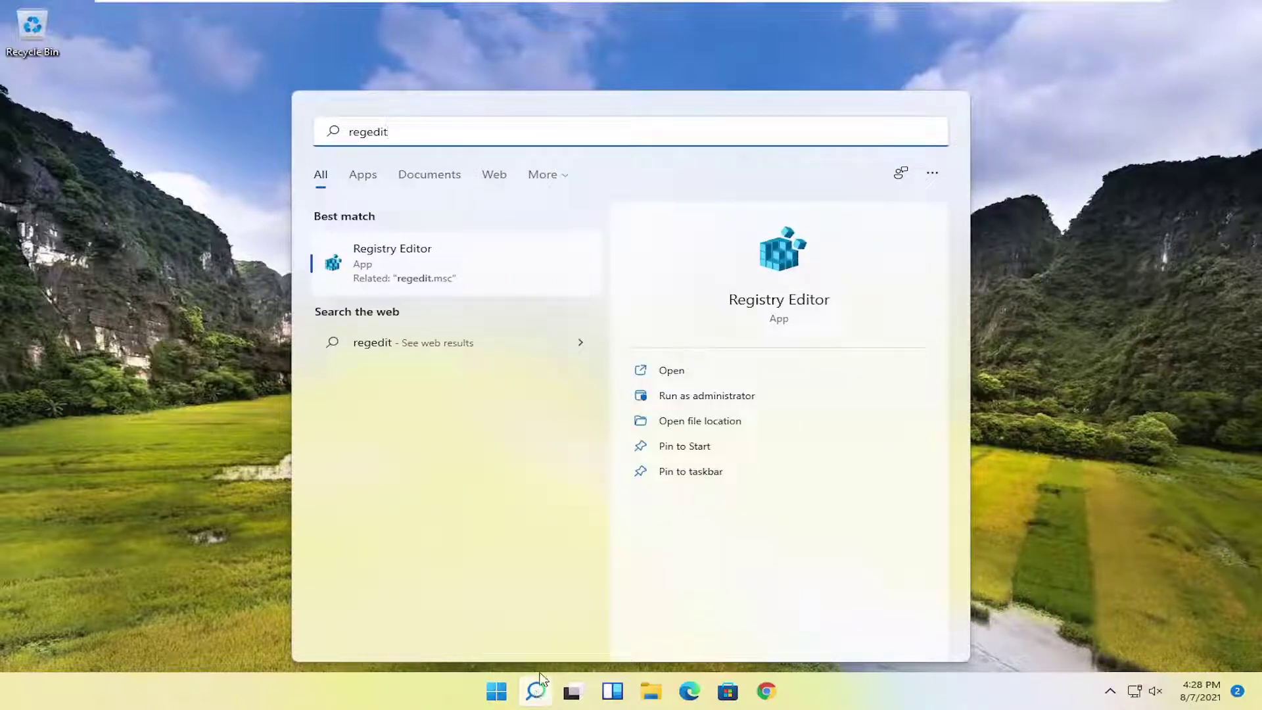
right_click(380, 266)
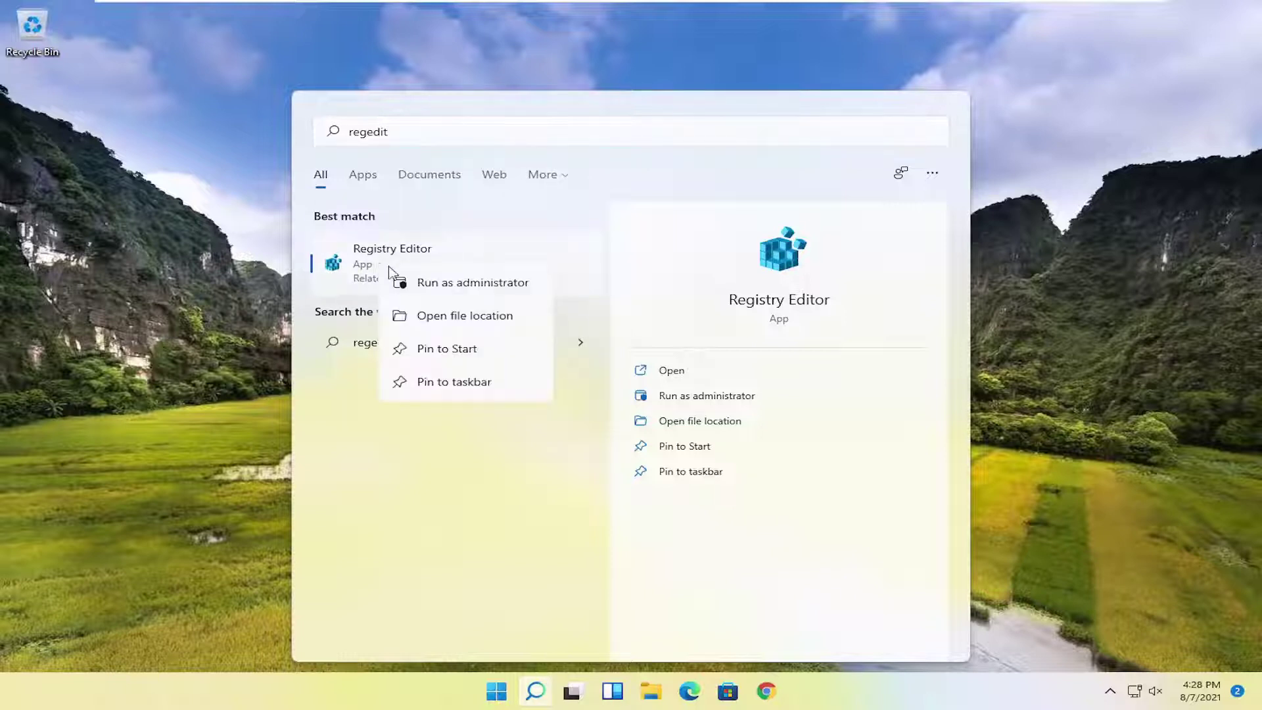
left_click(432, 287)
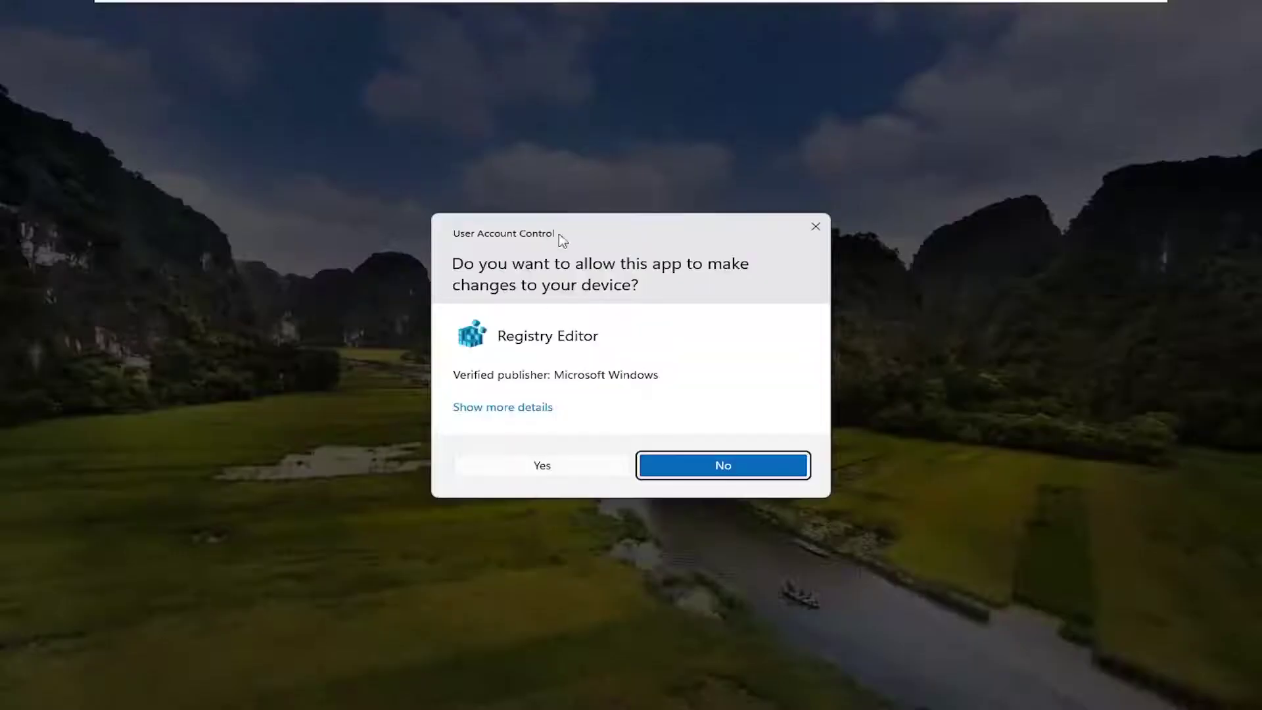
left_click(542, 466)
left_click_drag(392, 23, 487, 70)
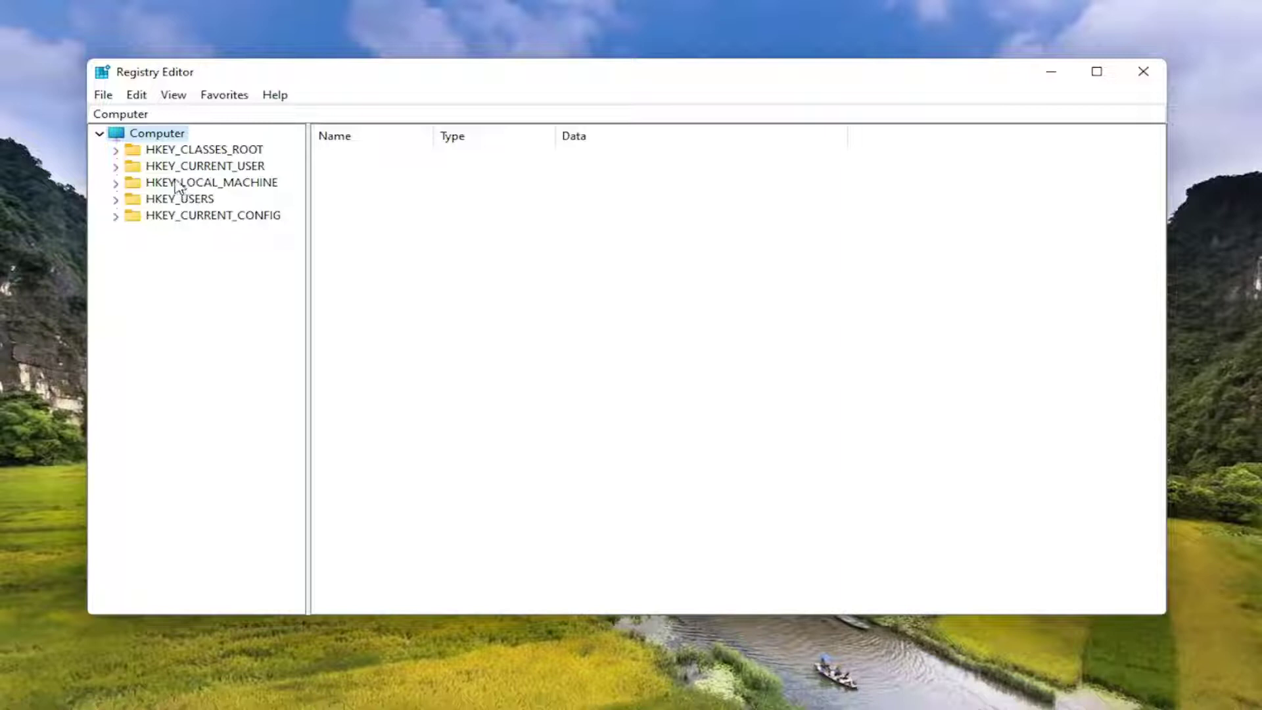
left_click(103, 96)
left_click(132, 135)
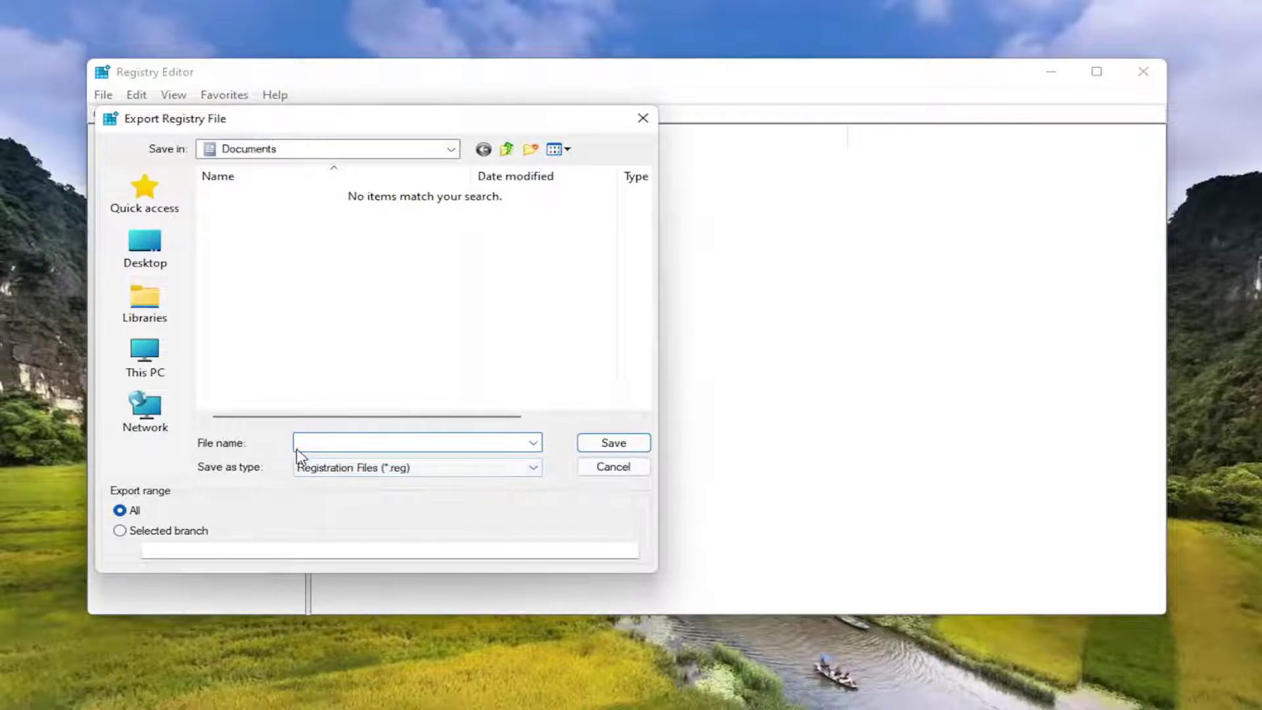
left_click(593, 472)
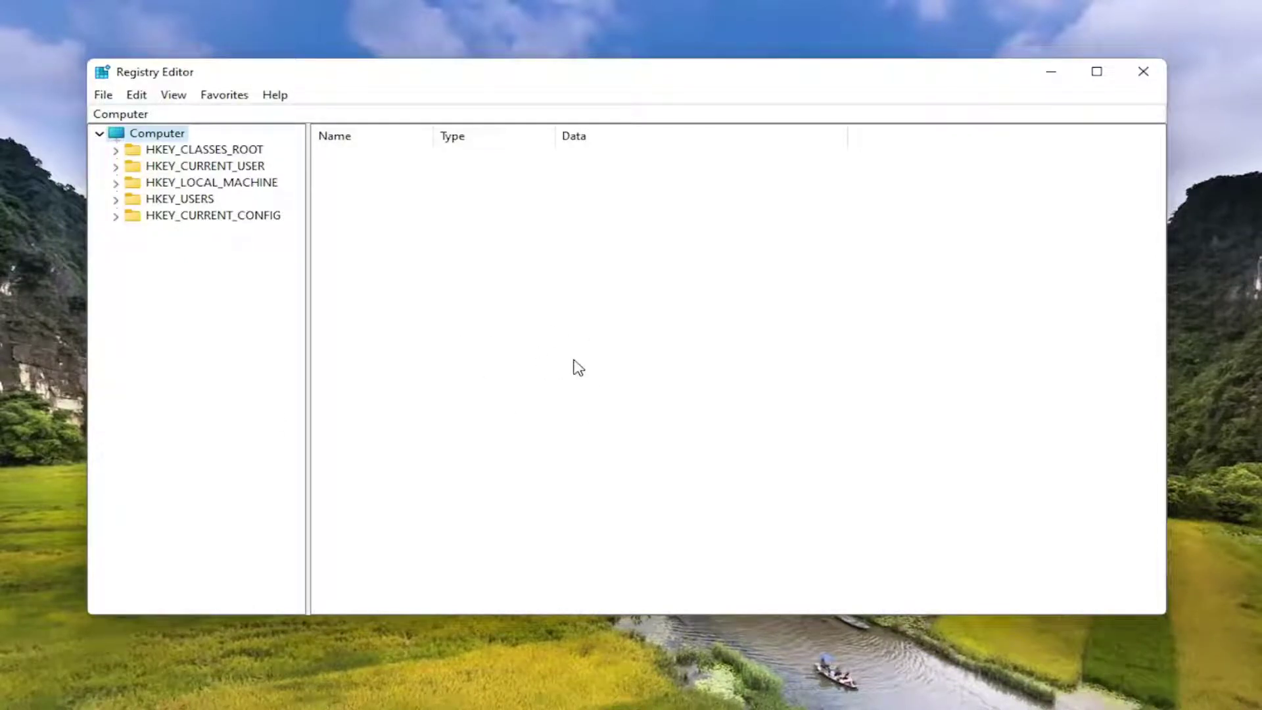
left_click(103, 96)
left_click(120, 116)
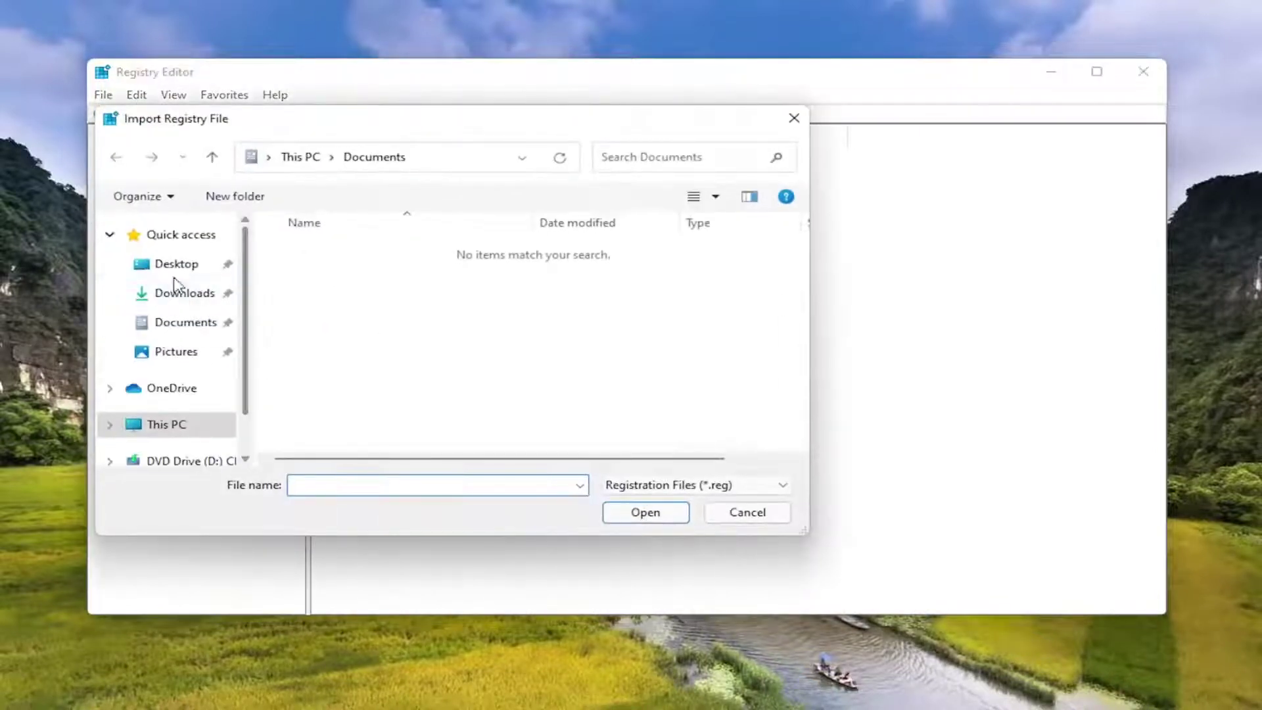
left_click(170, 266)
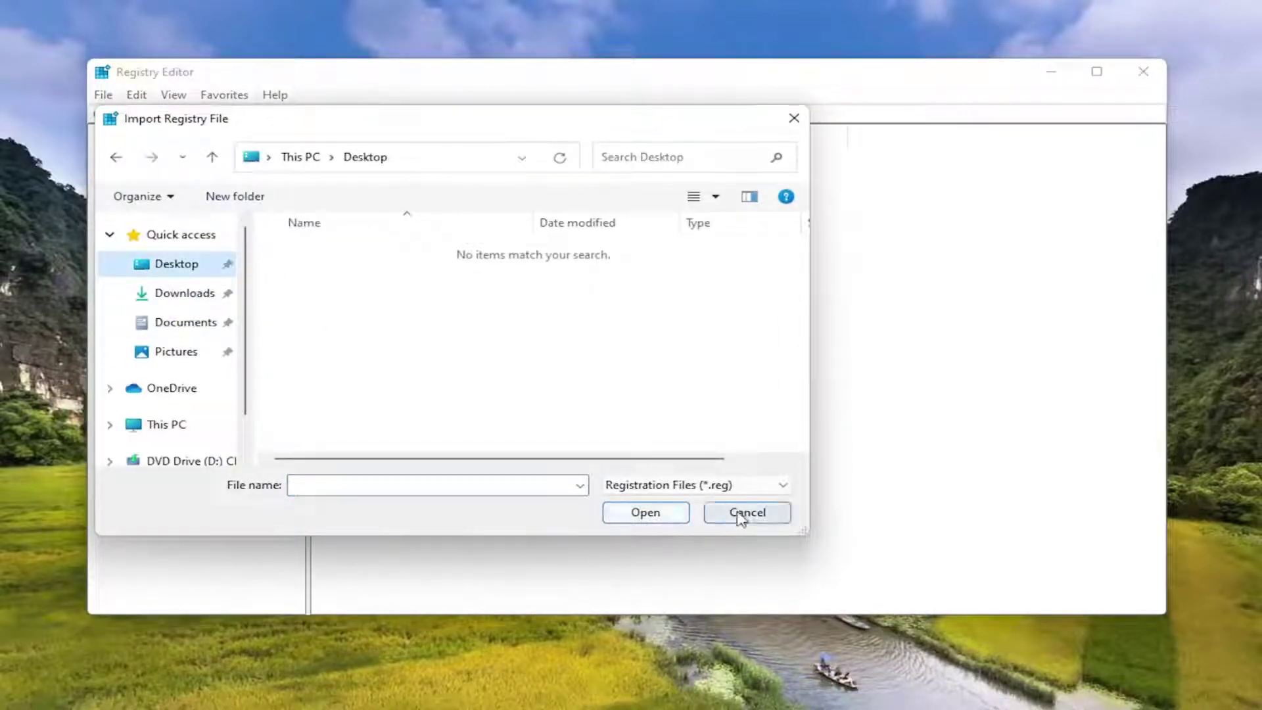
left_click(741, 516)
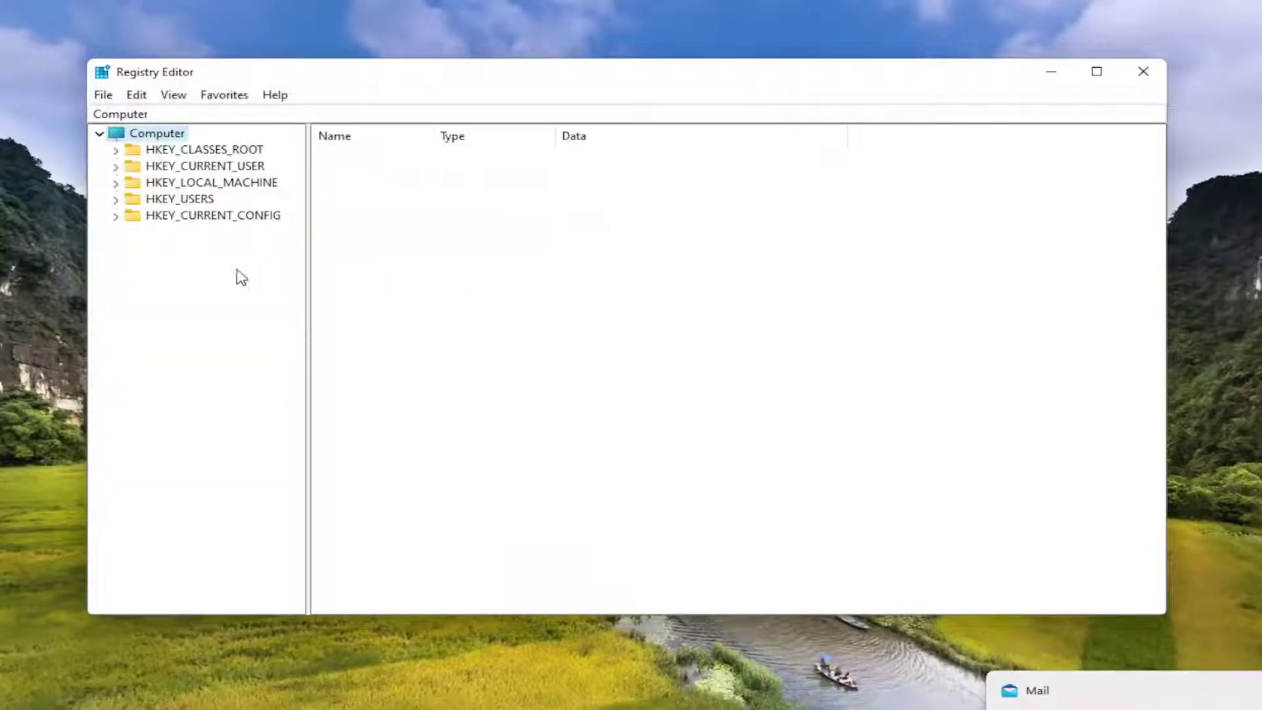
- Expand HKEY_LOCAL_MACHINE > SOFTWARE > Microsoft > Windows in the key tree
double_click(227, 183)
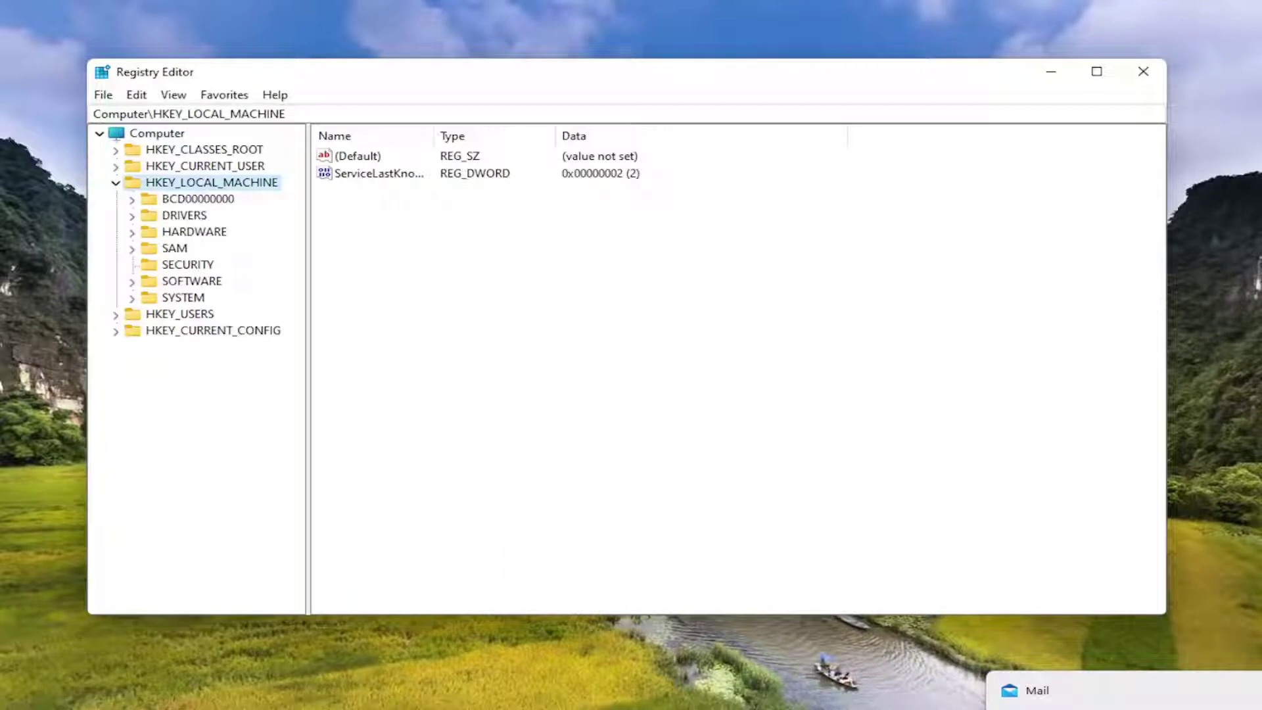
double_click(199, 282)
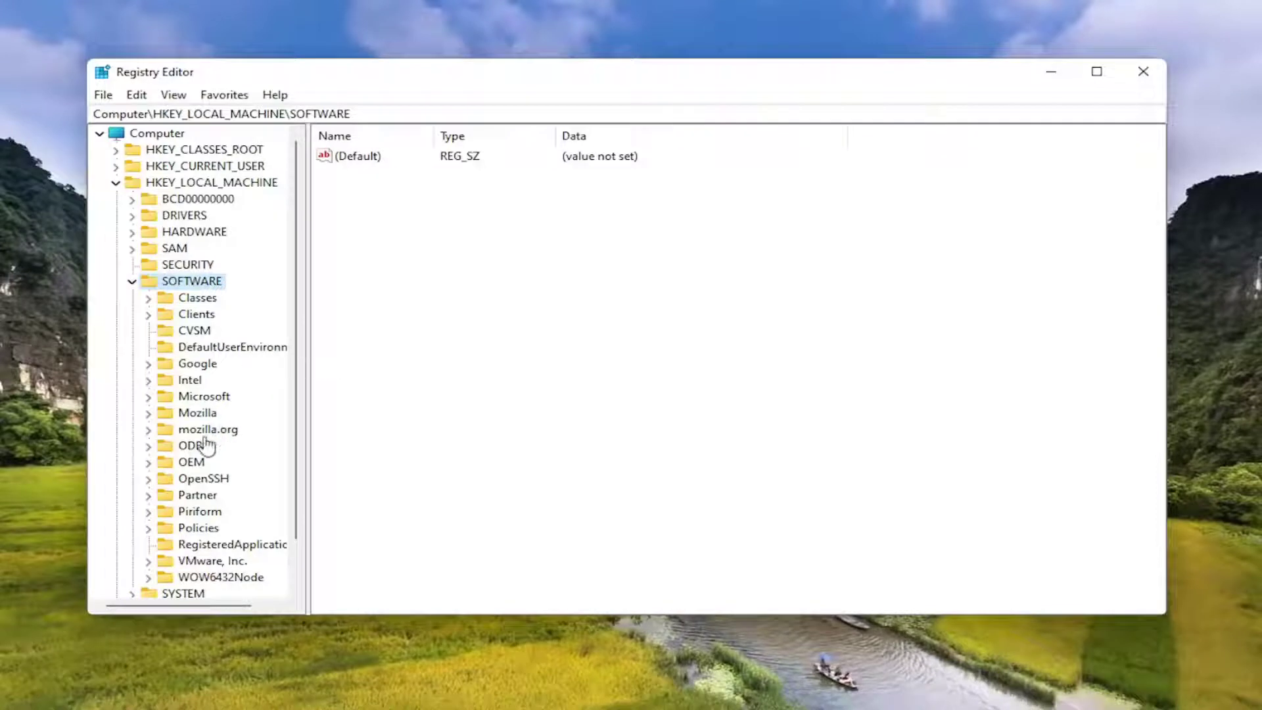
double_click(205, 397)
scroll(207, 404, "down", 2)
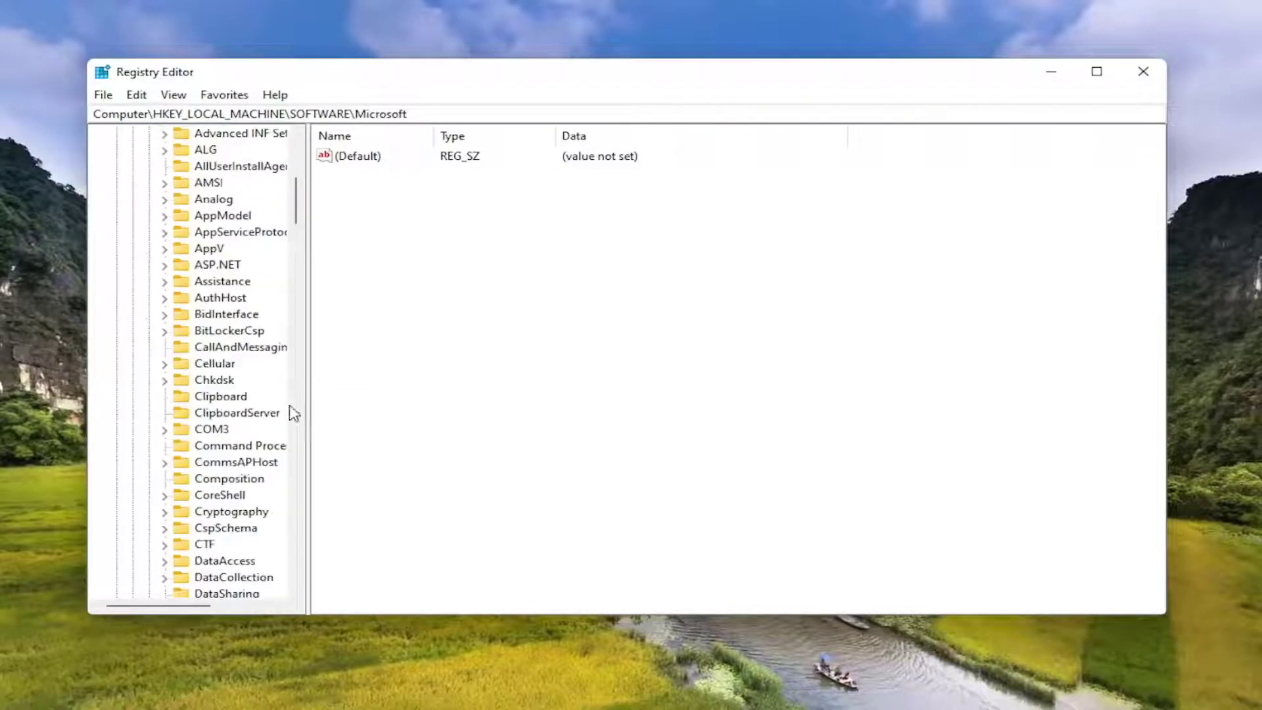
left_click_drag(309, 397, 357, 405)
scroll(223, 465, "down", 4)
scroll(223, 465, "down", 20)
scroll(227, 489, "down", 14)
double_click(222, 485)
scroll(223, 488, "down", 2)
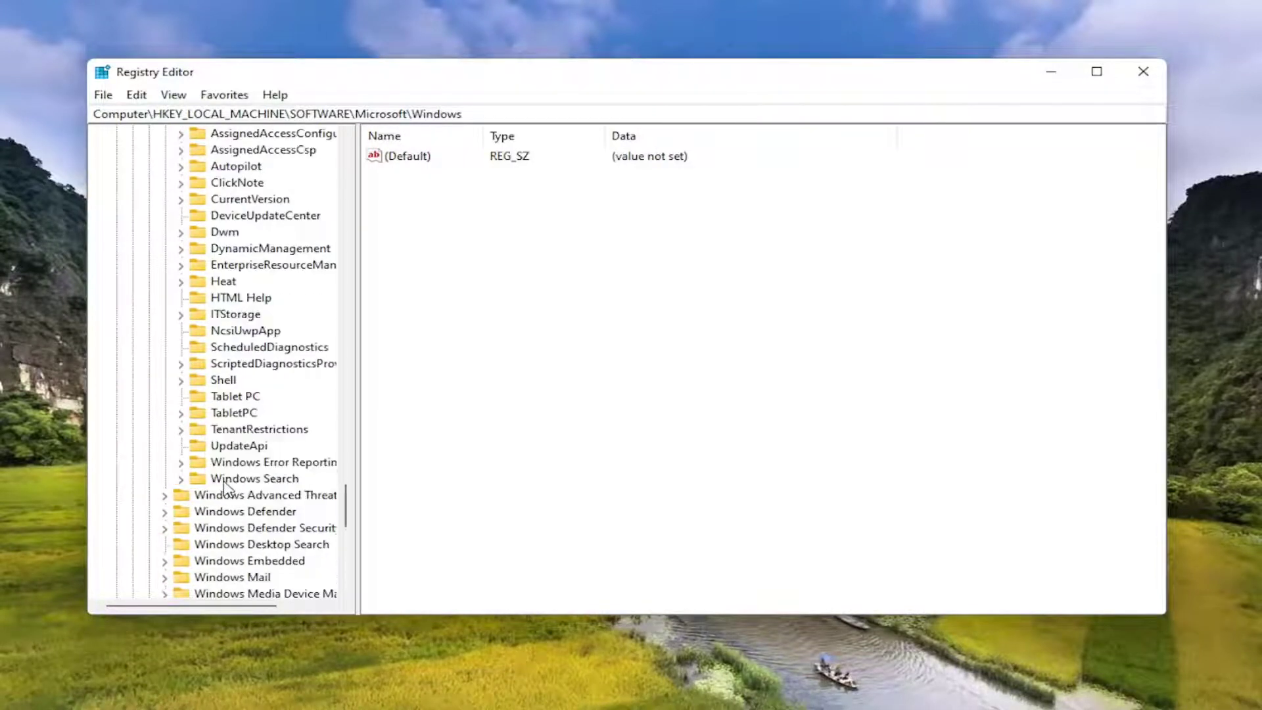
scroll(233, 389, "up", 4)
- Expand CurrentVersion and select its SideBySide subkey
left_click(240, 397)
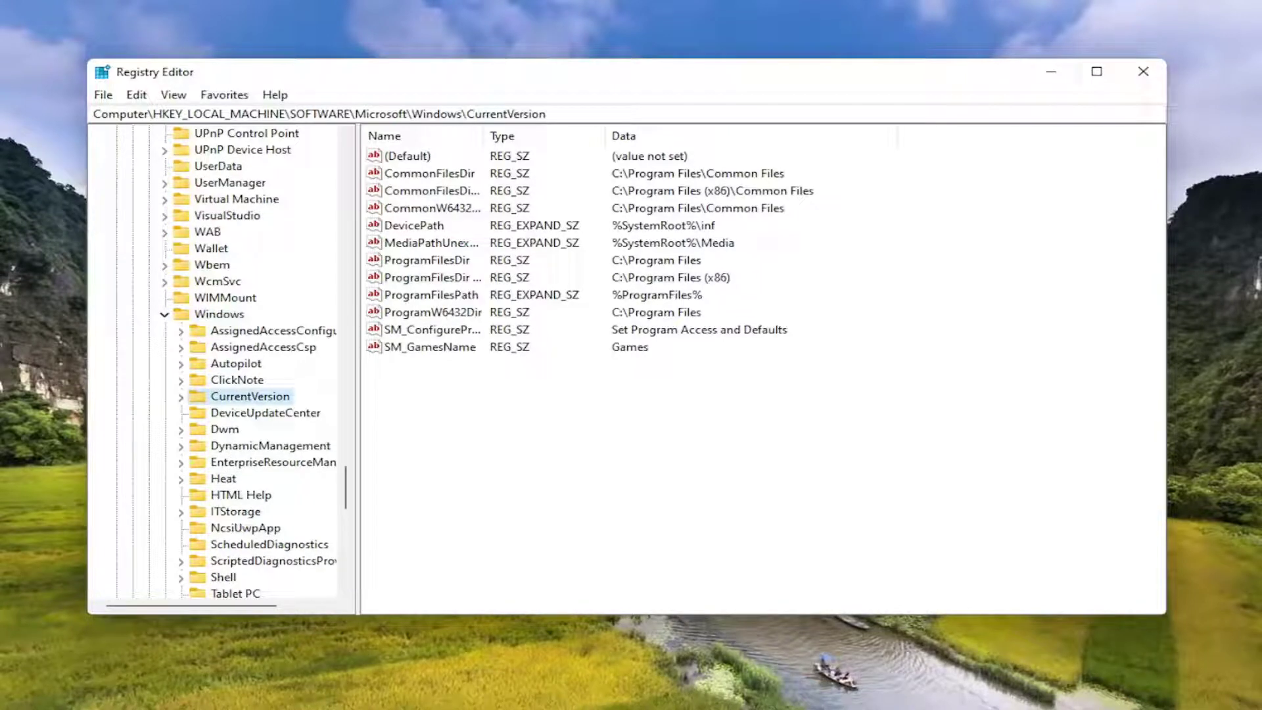
double_click(278, 398)
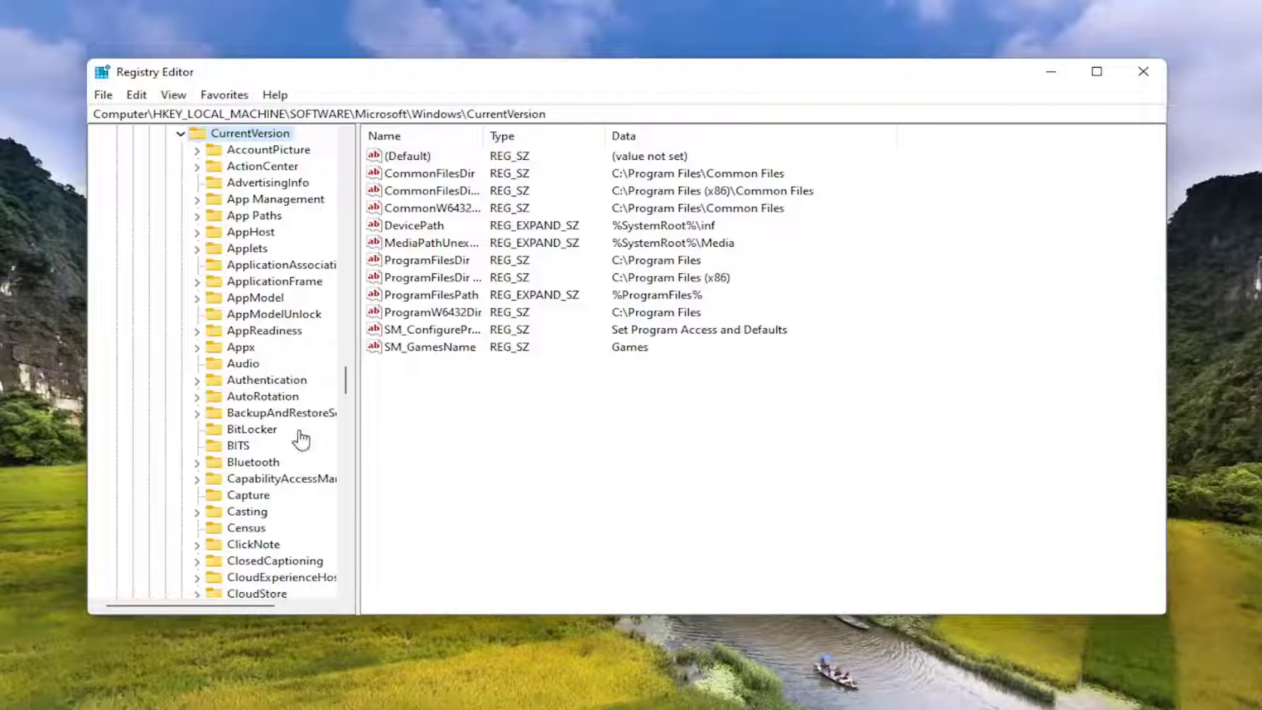
scroll(253, 460, "down", 7)
scroll(253, 463, "down", 20)
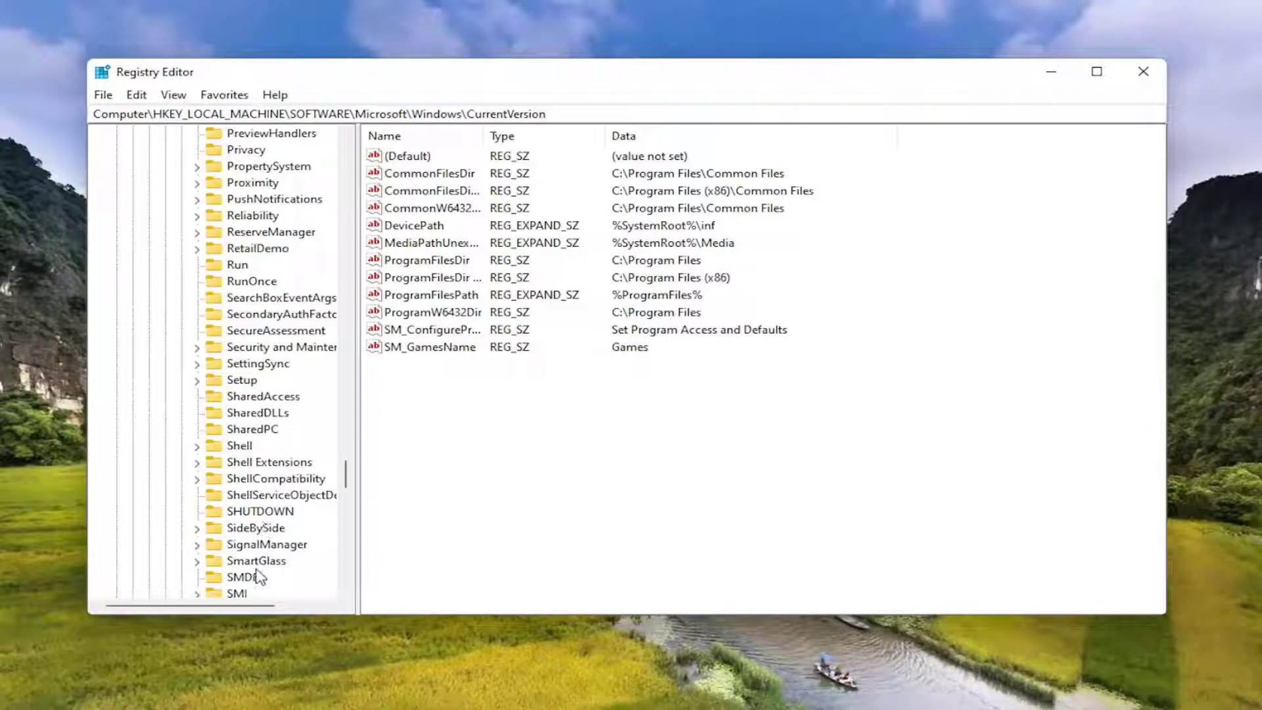
scroll(257, 571, "down", 1)
scroll(283, 427, "down", 4)
scroll(299, 424, "up", 2)
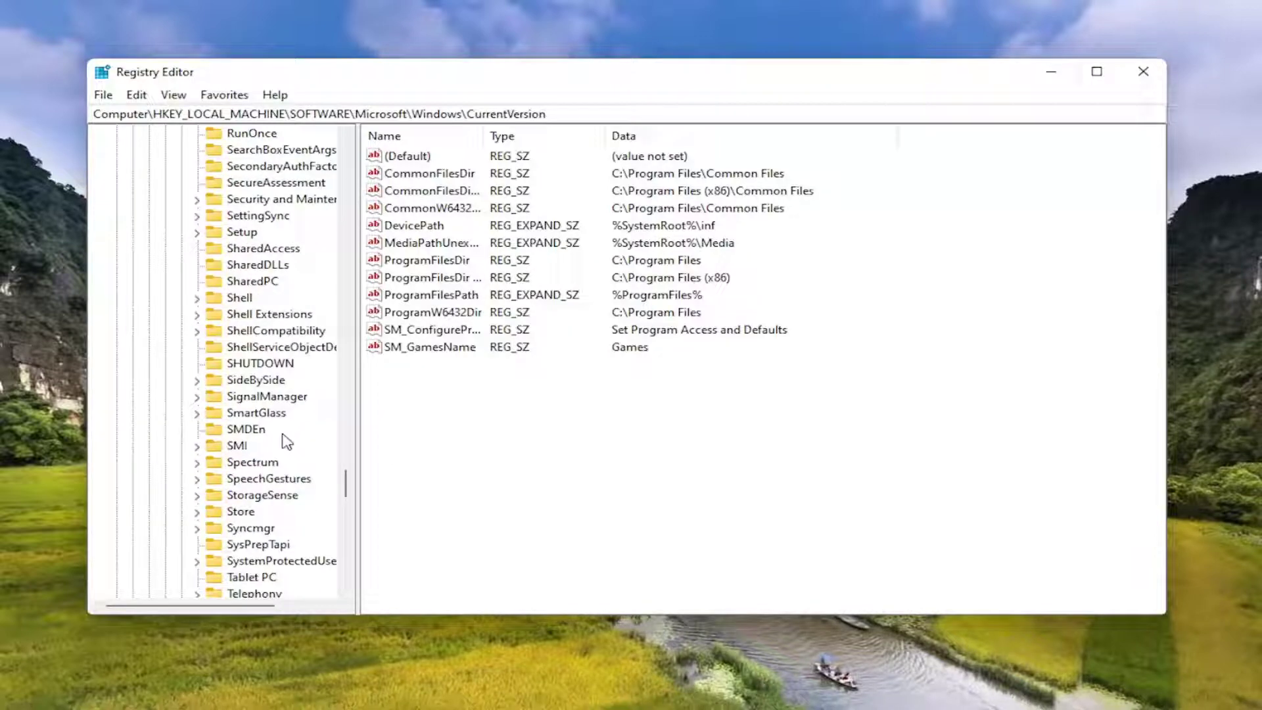
scroll(285, 441, "up", 4)
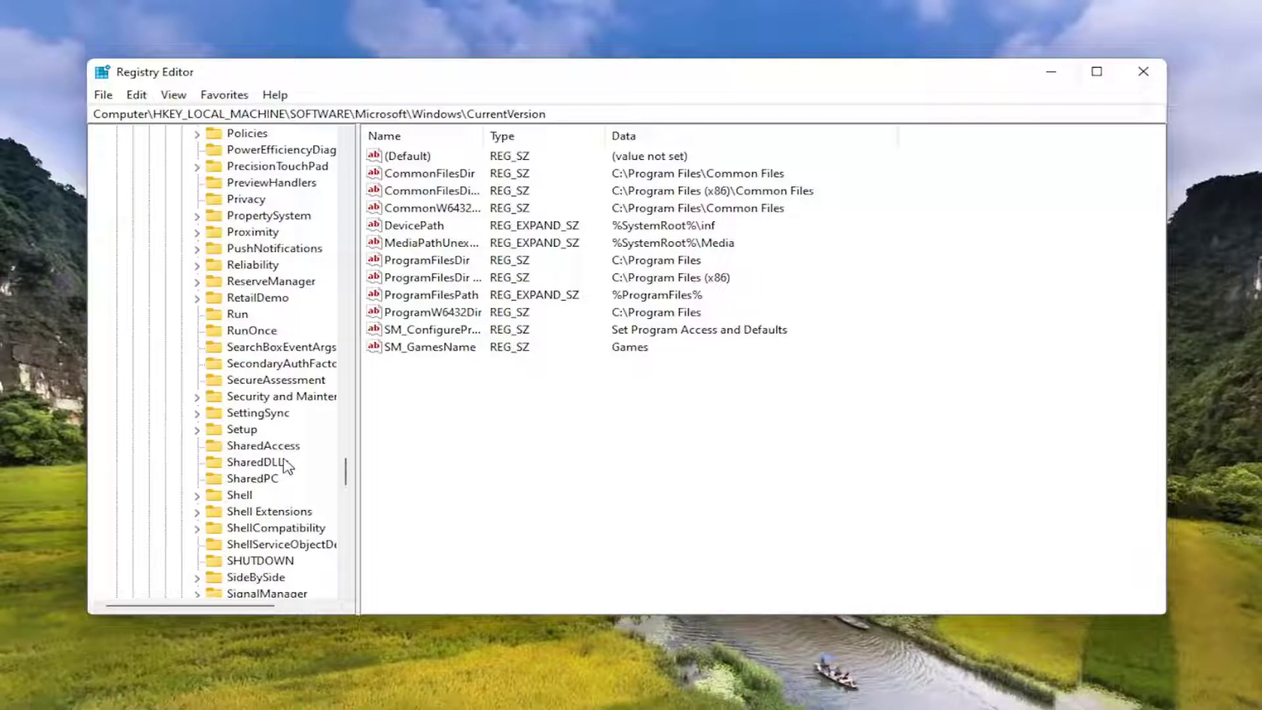
scroll(286, 465, "down", 5)
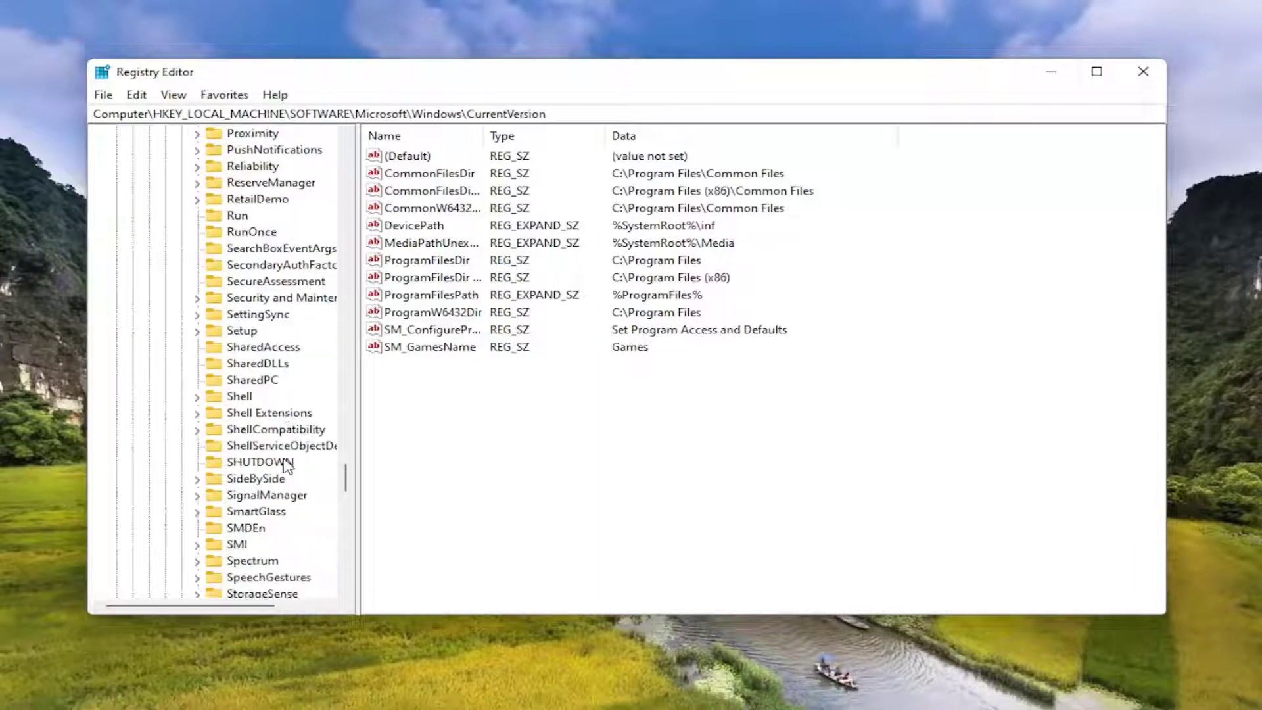
scroll(287, 466, "down", 5)
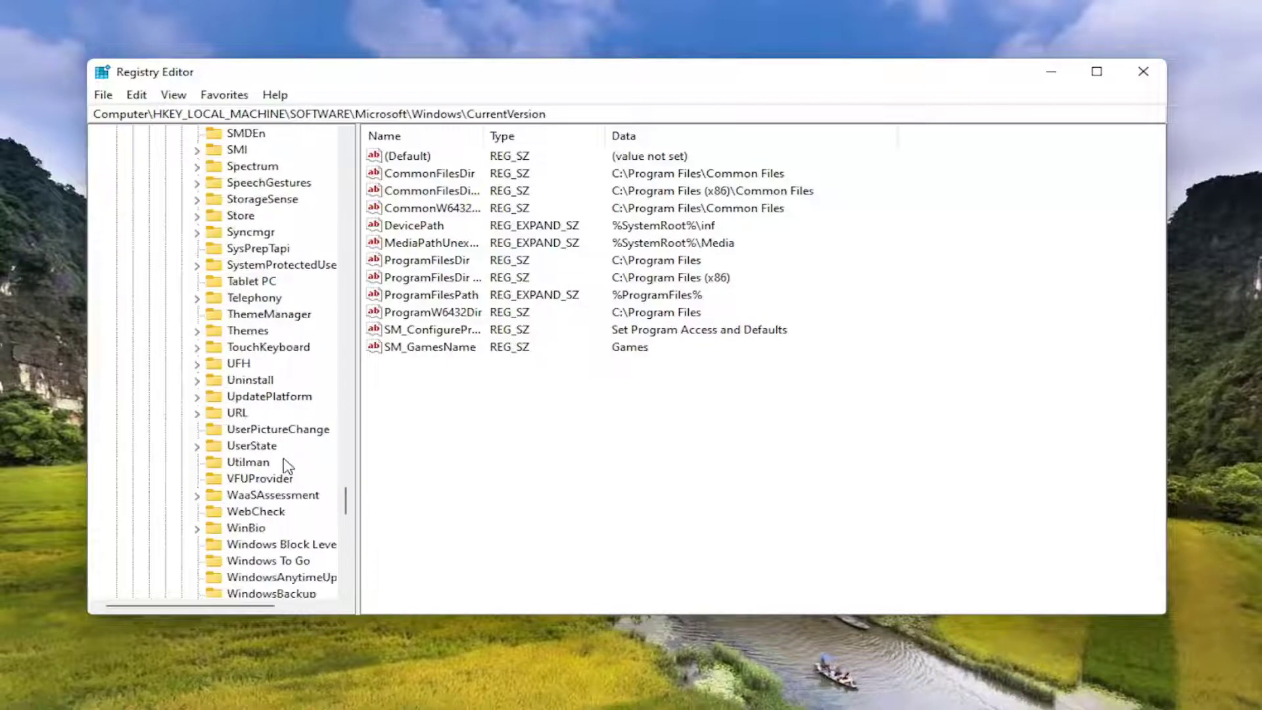
scroll(287, 466, "up", 9)
scroll(286, 465, "up", 12)
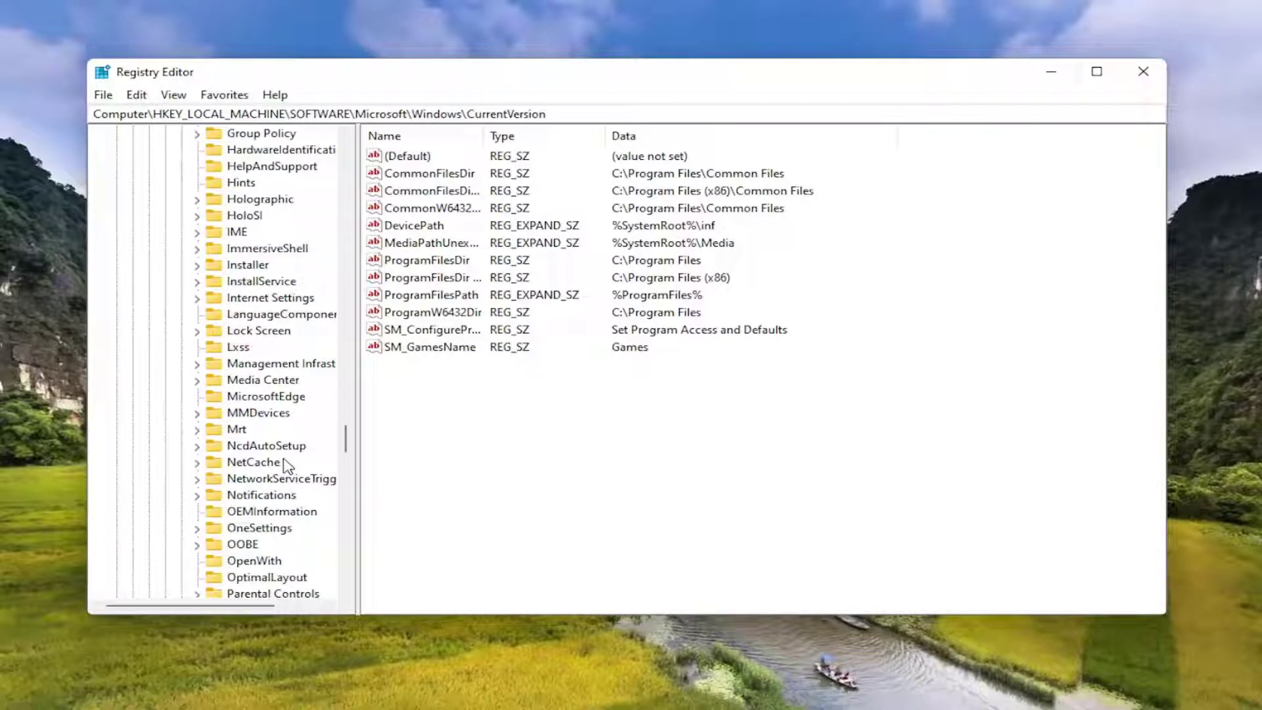
scroll(286, 464, "down", 8)
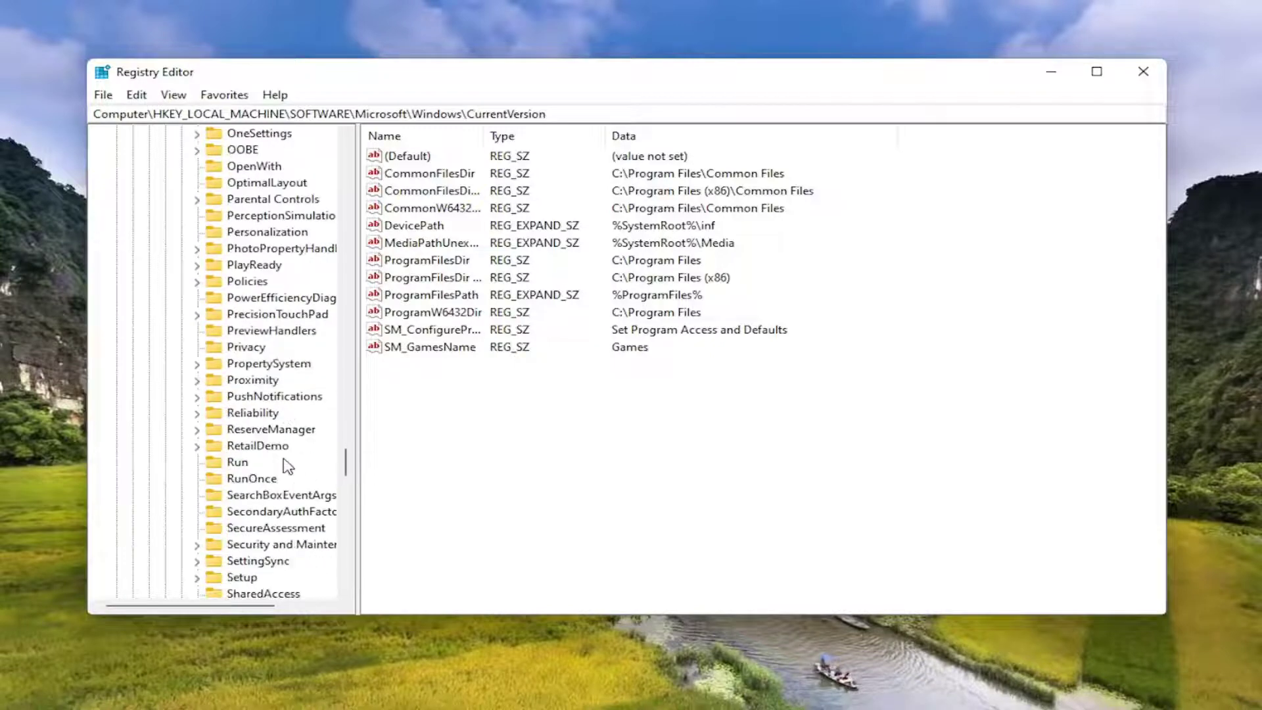
scroll(288, 465, "down", 4)
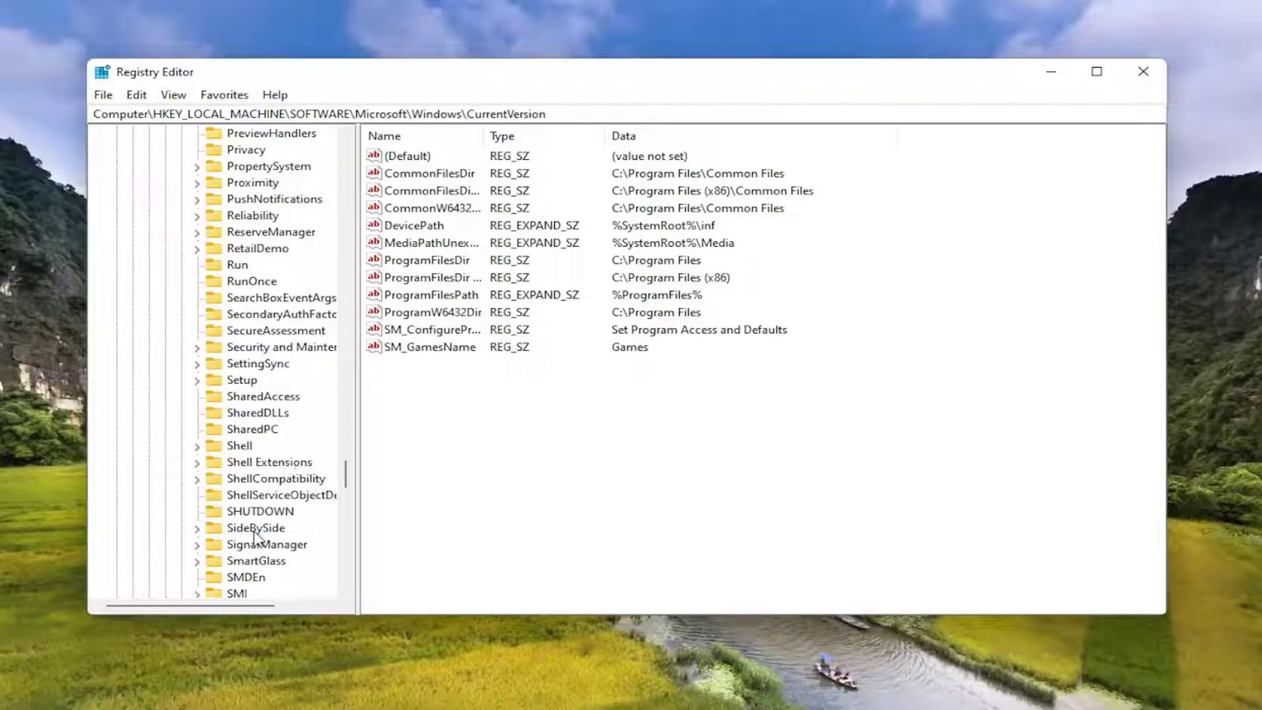
left_click(254, 531)
- Expand SideBySide and its Winners subkey, widening the tree pane so full names show
double_click(255, 531)
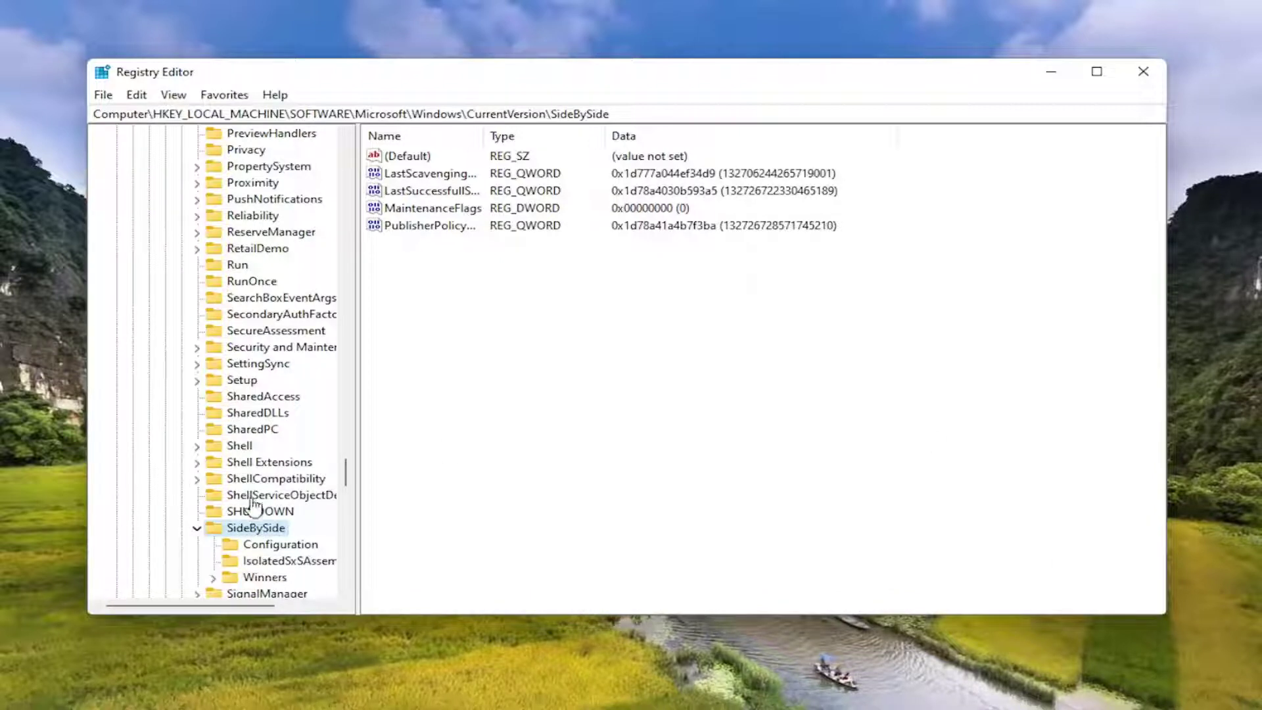
left_click(250, 579)
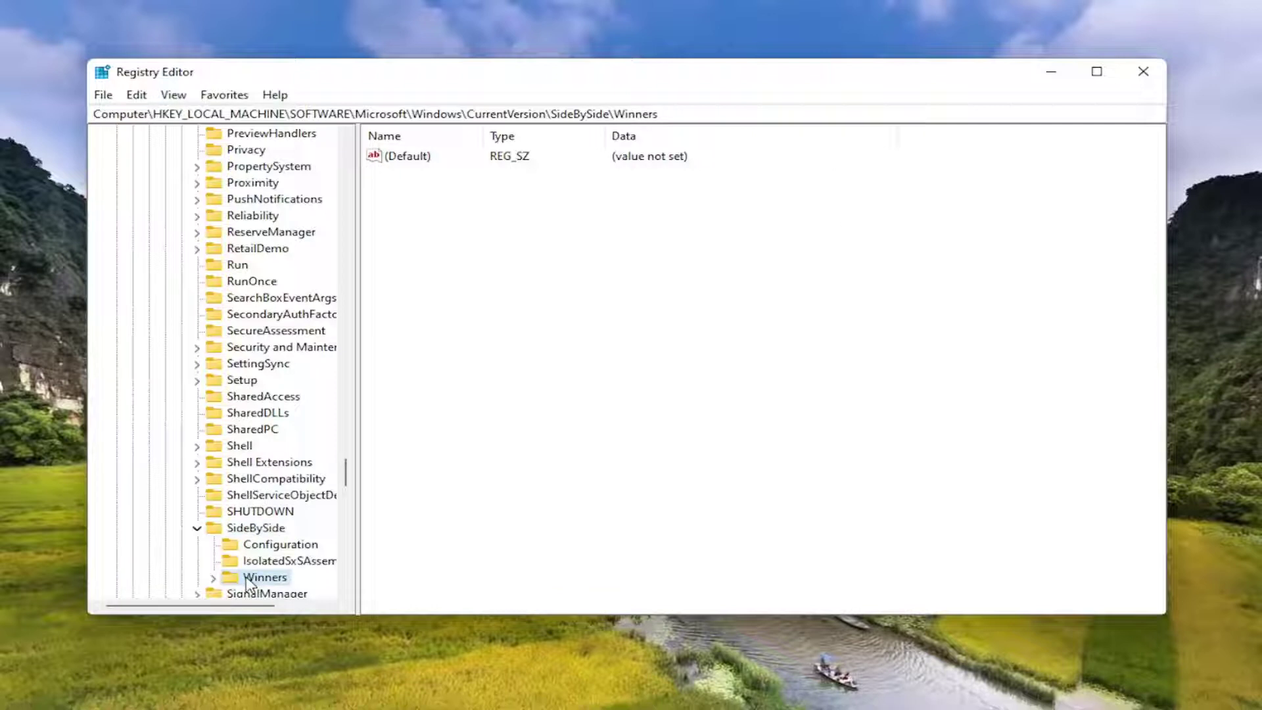
double_click(250, 578)
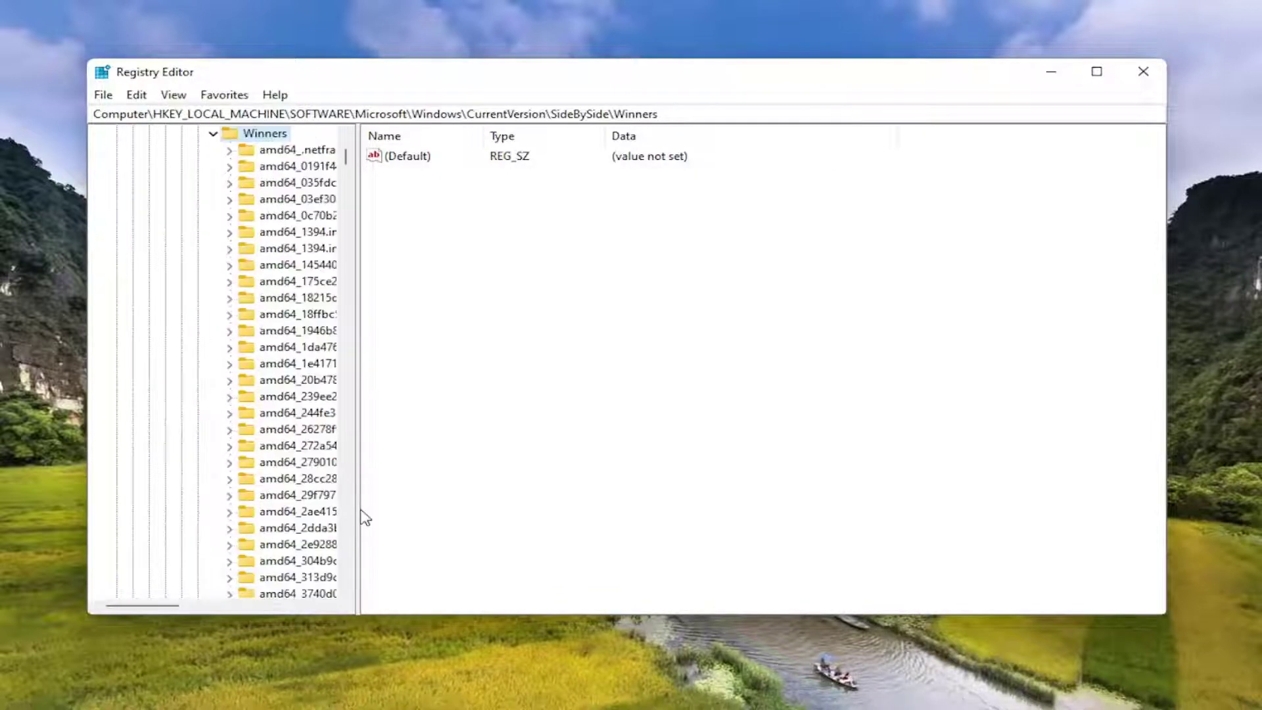
left_click_drag(359, 509, 642, 513)
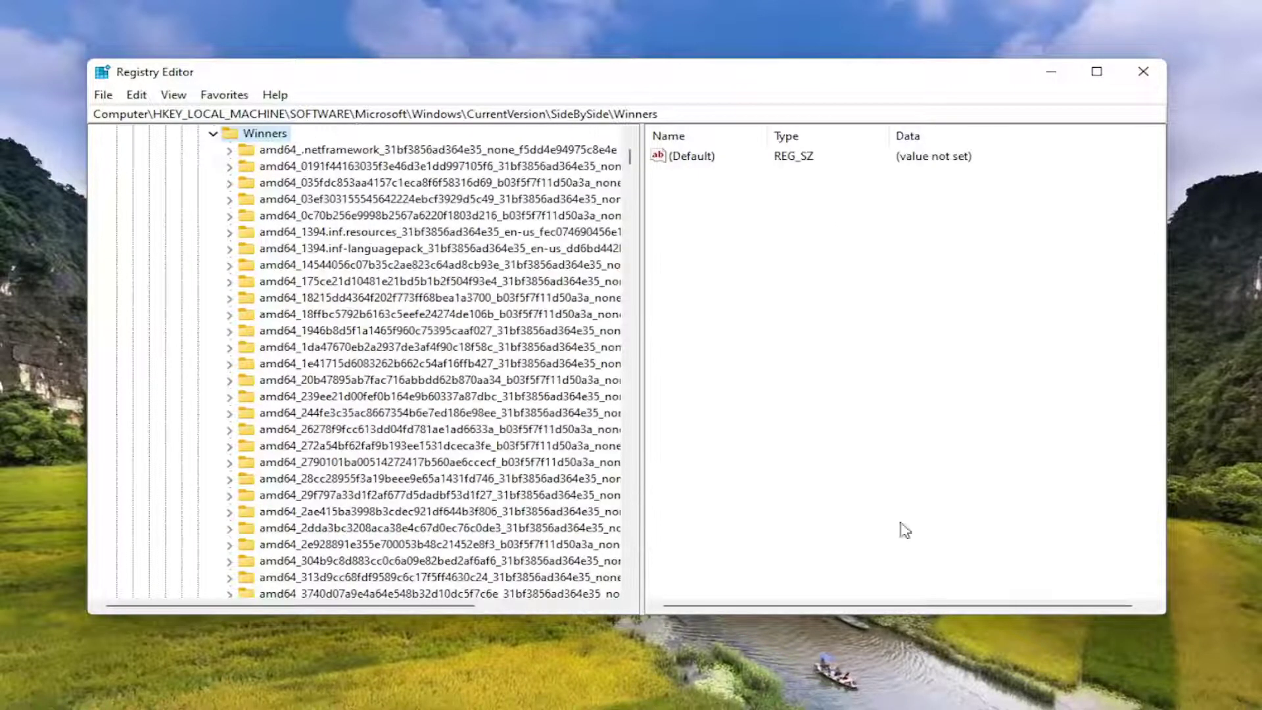
- Open an amd64 assembly key ((Default) 4.0), then scroll Winners toward x86_policy.9.0.microsoft.vc90.crt
left_click(347, 316)
left_click_drag(631, 156, 636, 549)
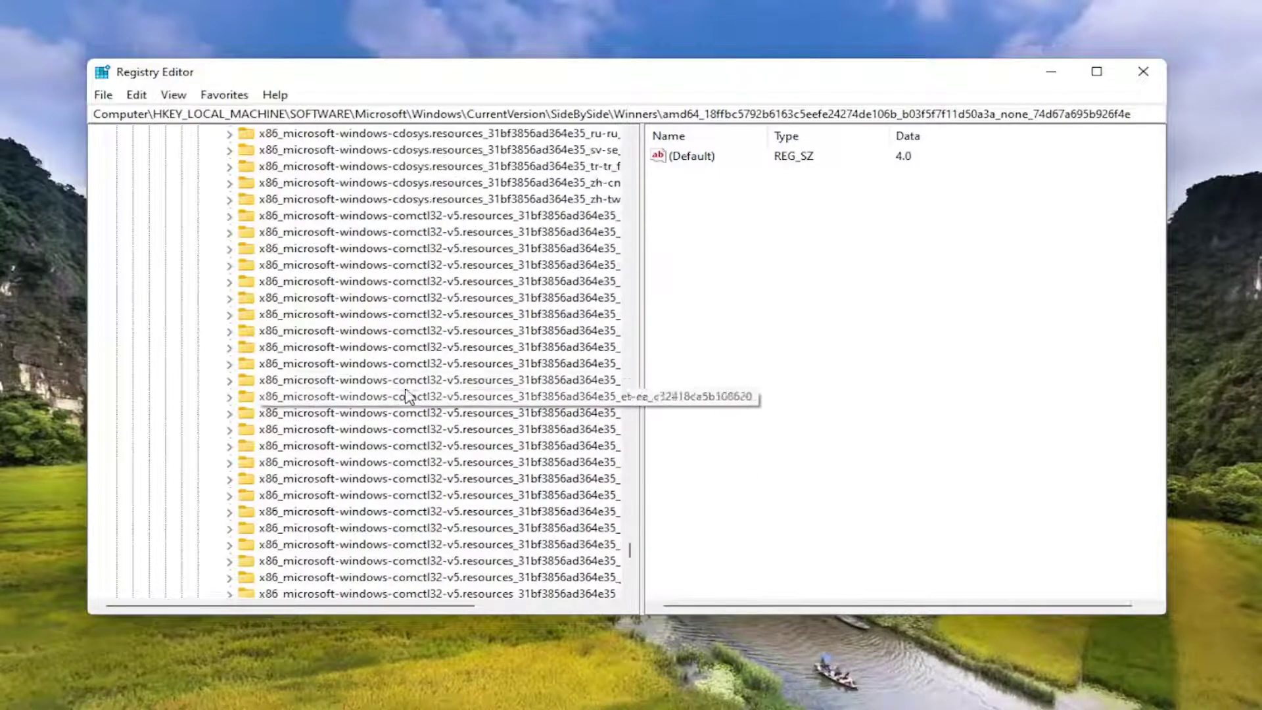
scroll(401, 385, "up", 10)
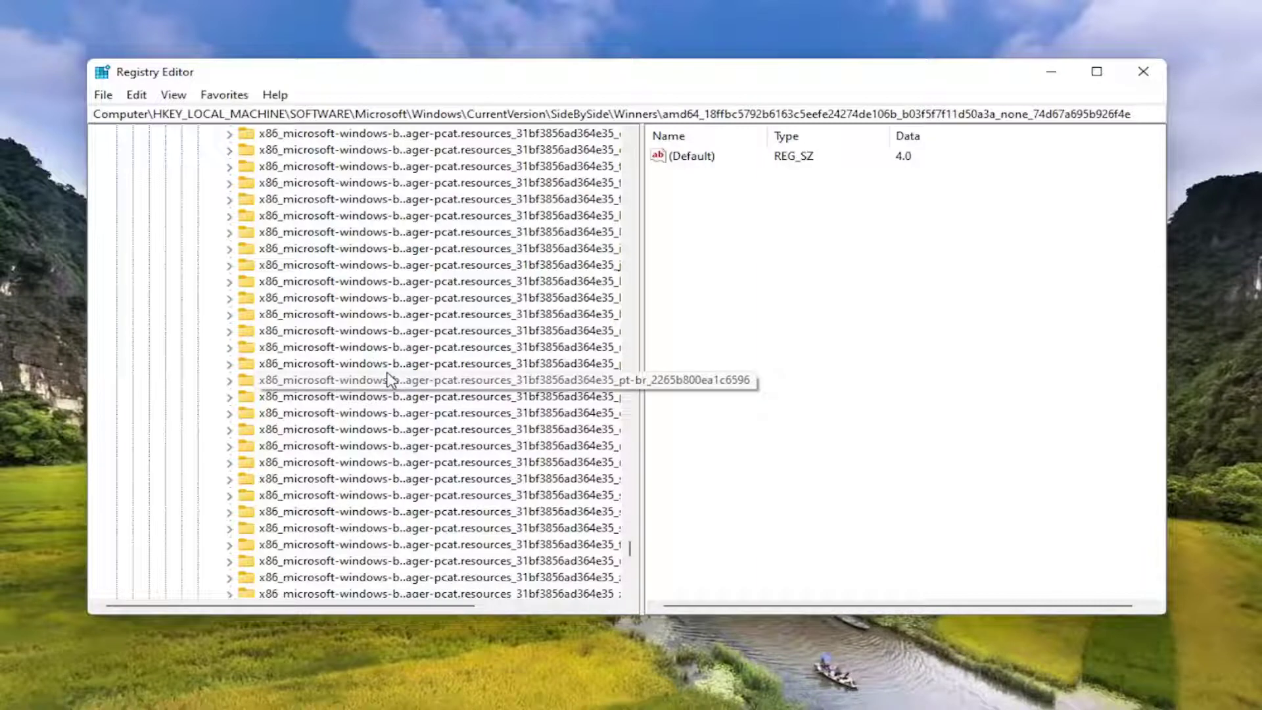
scroll(319, 394, "down", 10)
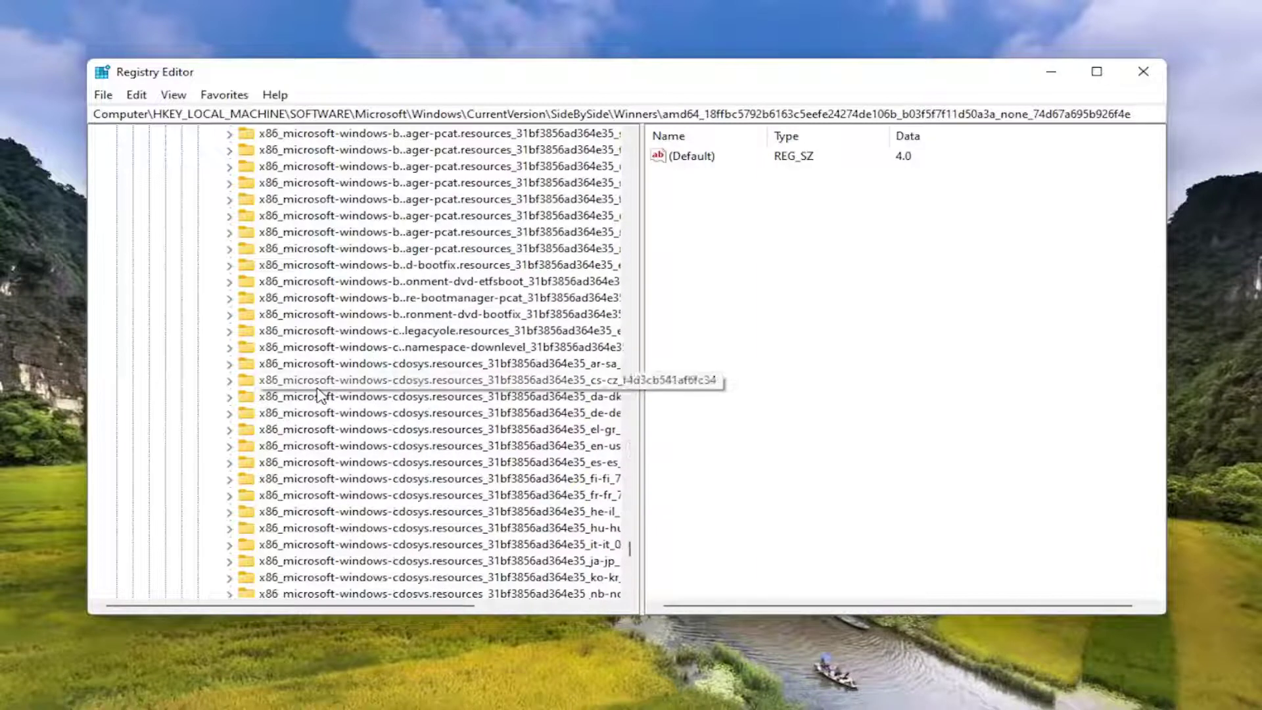
scroll(317, 394, "down", 20)
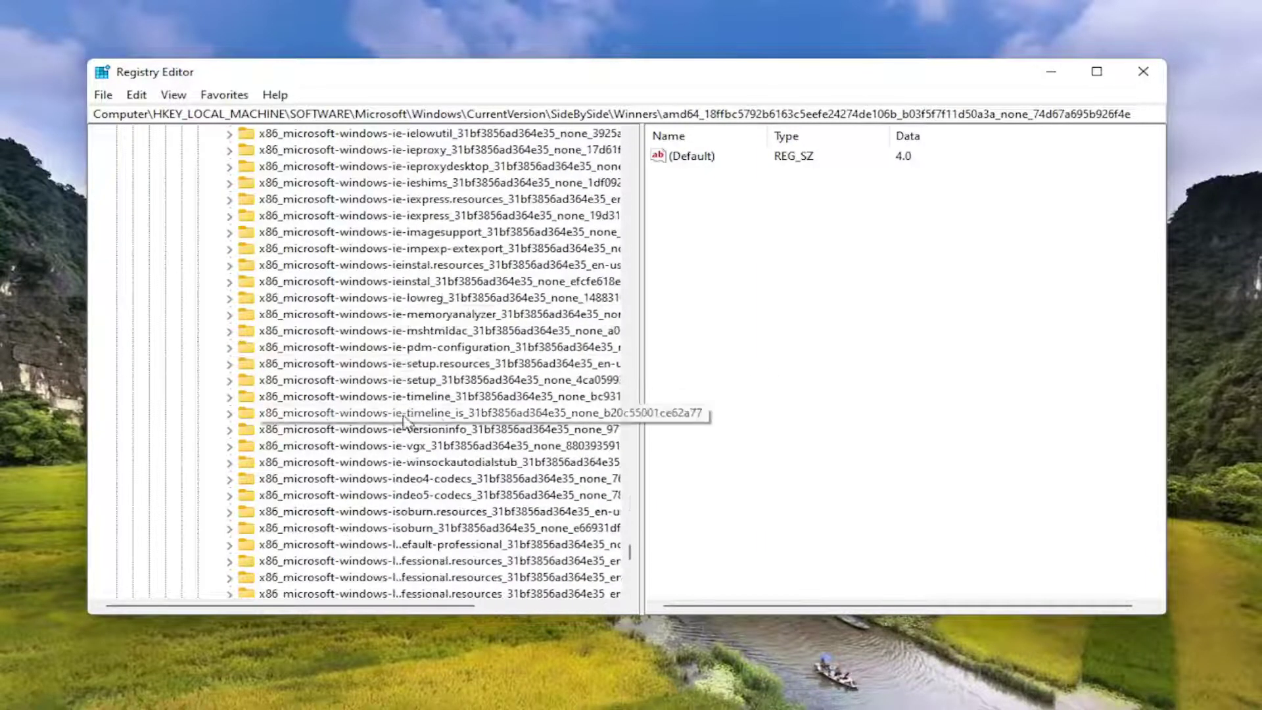
scroll(500, 346, "down", 20)
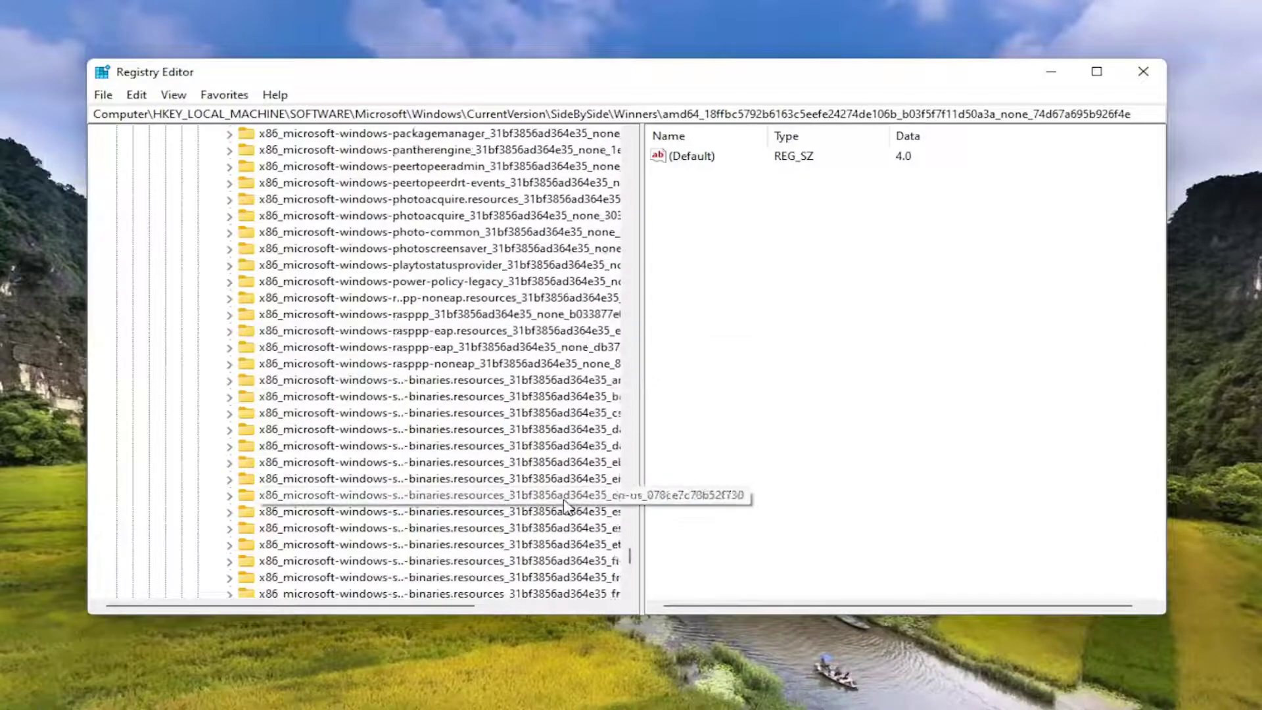
scroll(571, 486, "down", 20)
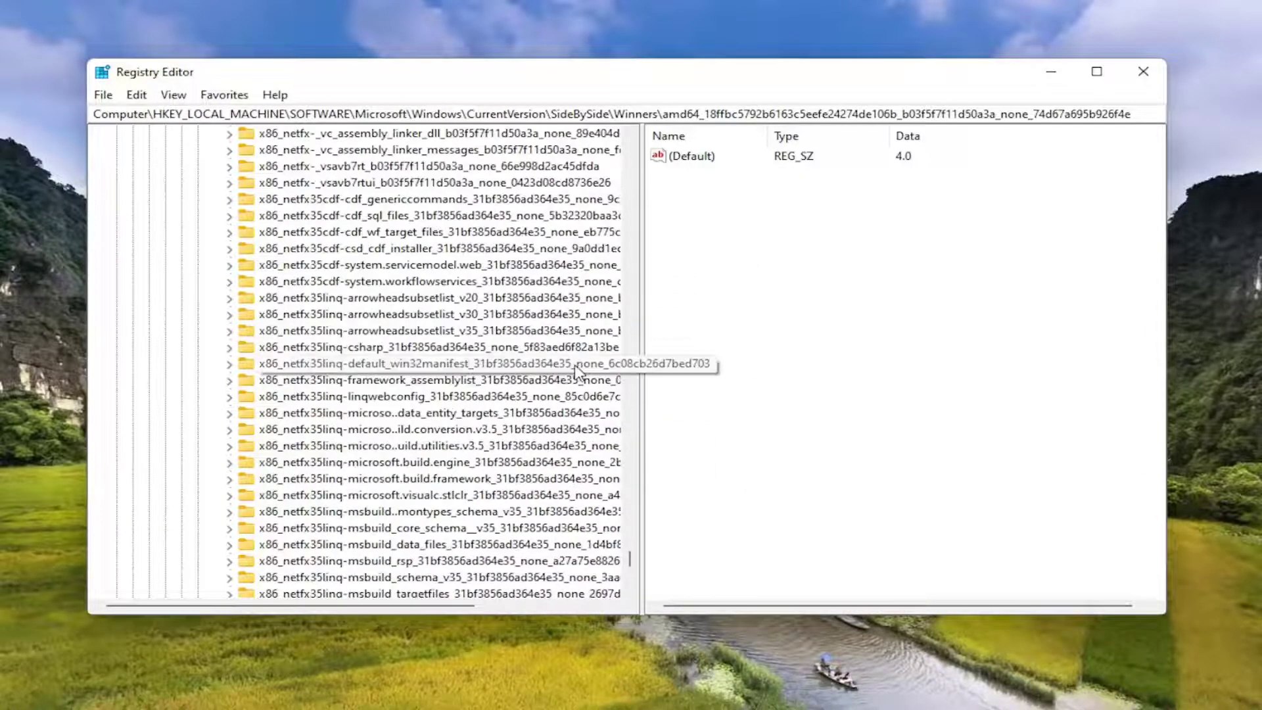
scroll(564, 407, "up", 15)
scroll(564, 414, "down", 5)
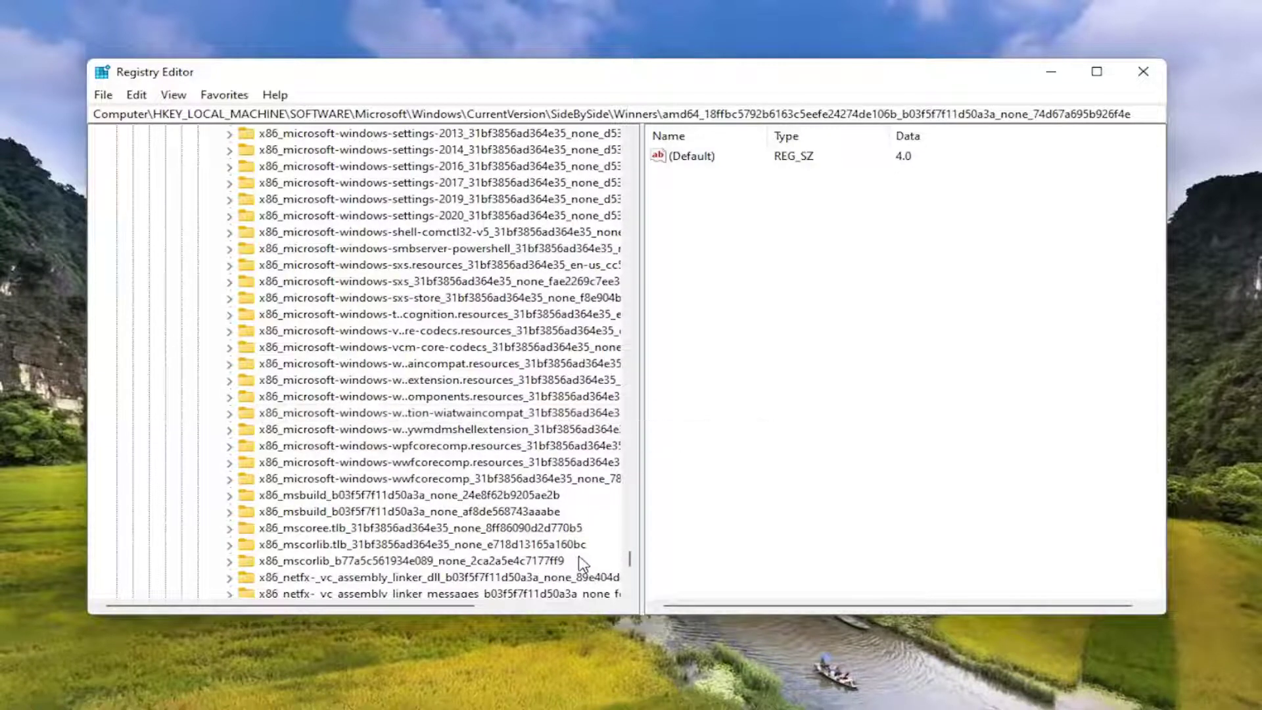
scroll(584, 539, "down", 20)
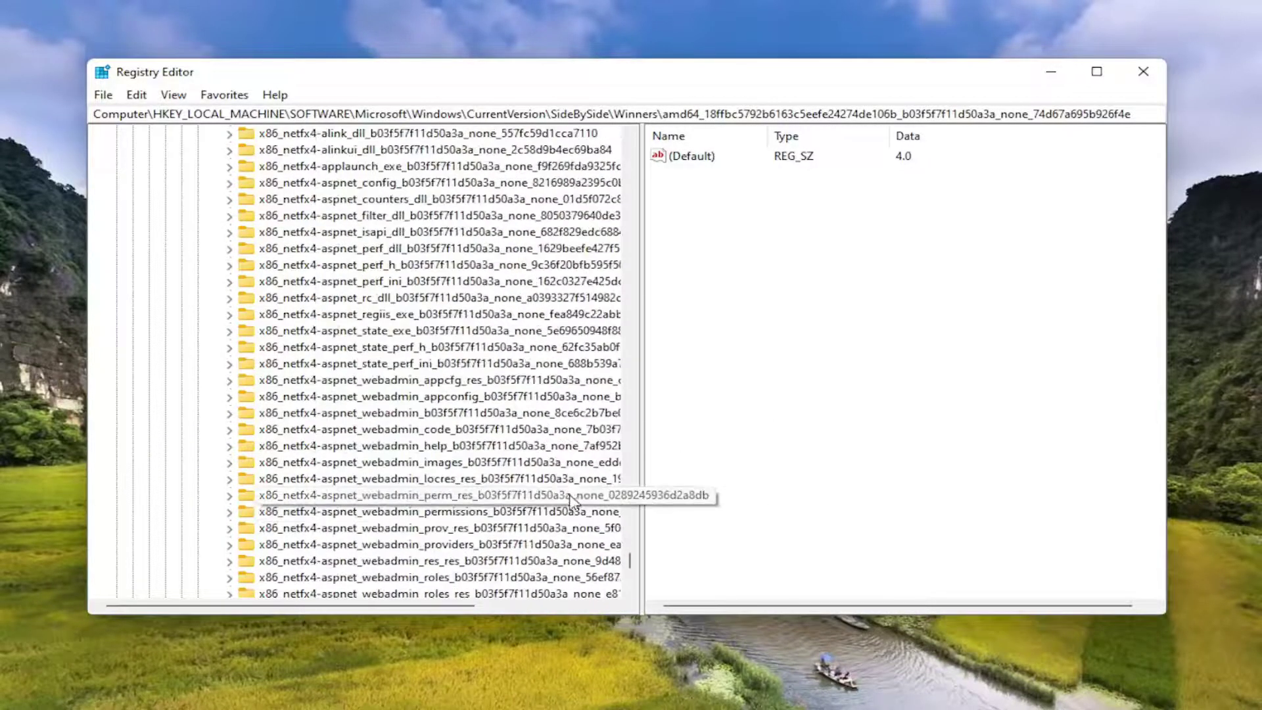
scroll(572, 494, "down", 20)
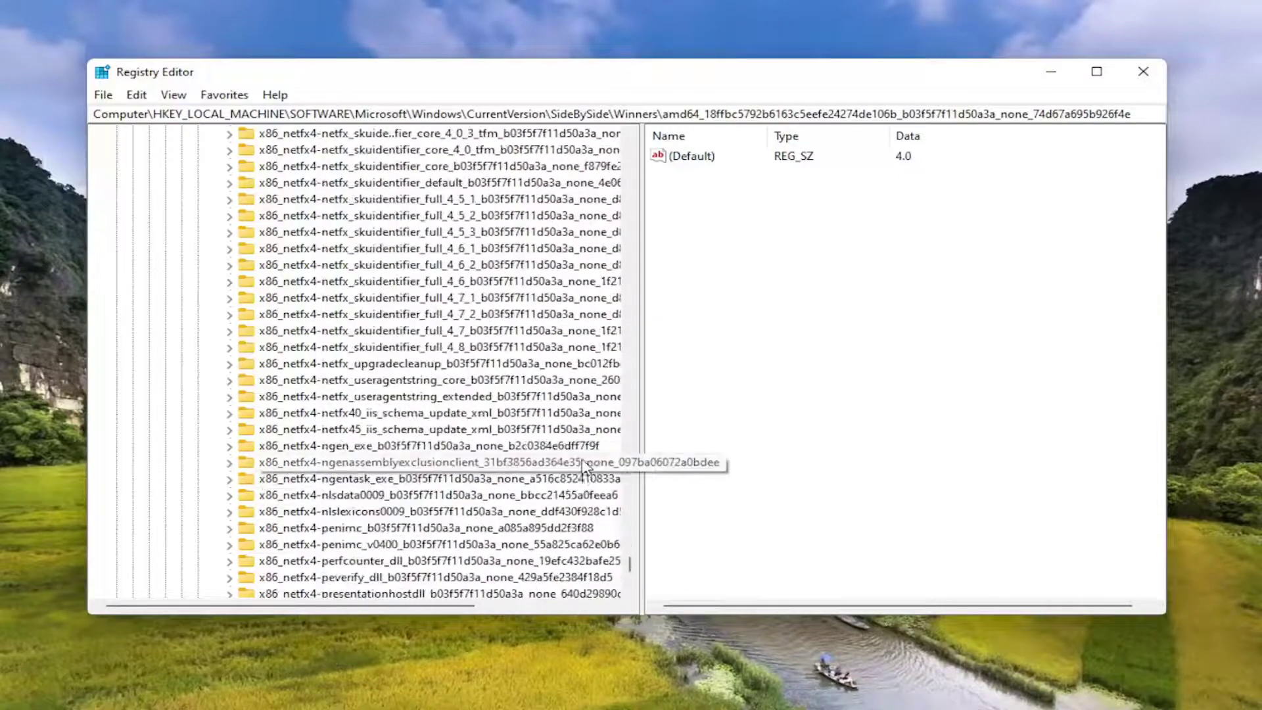
scroll(589, 452, "up", 20)
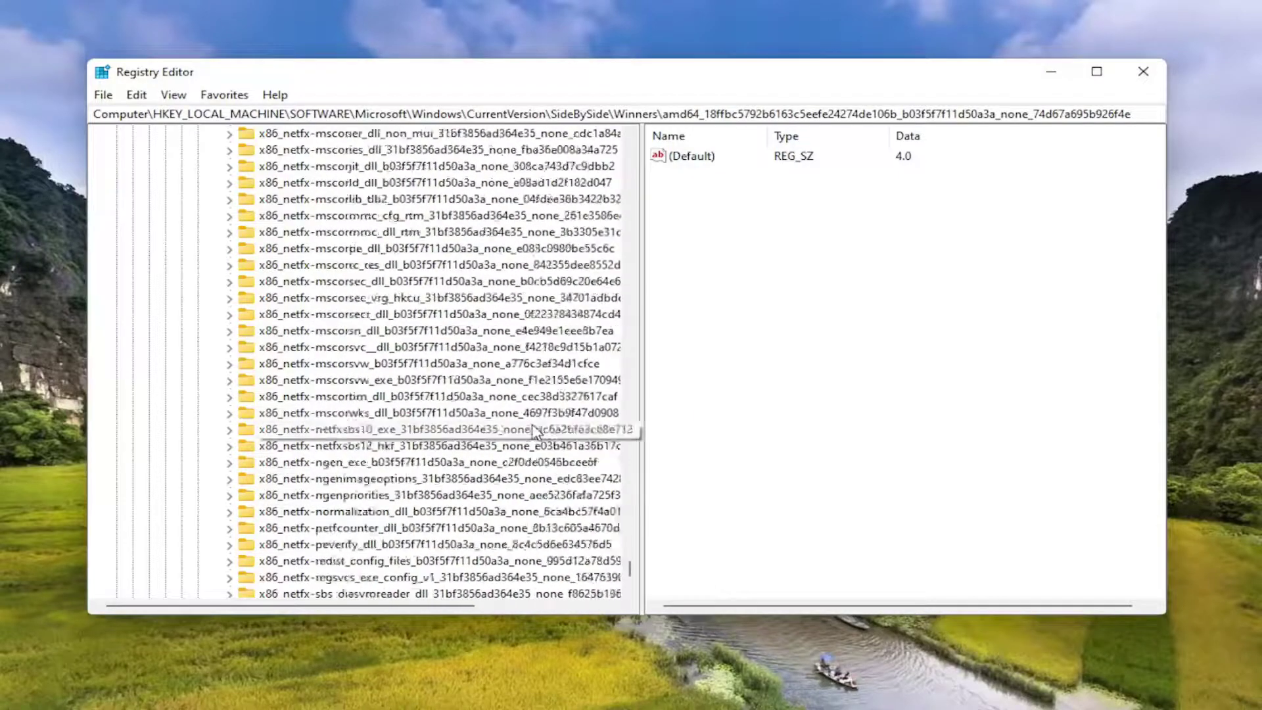
scroll(536, 432, "down", 20)
scroll(529, 435, "up", 20)
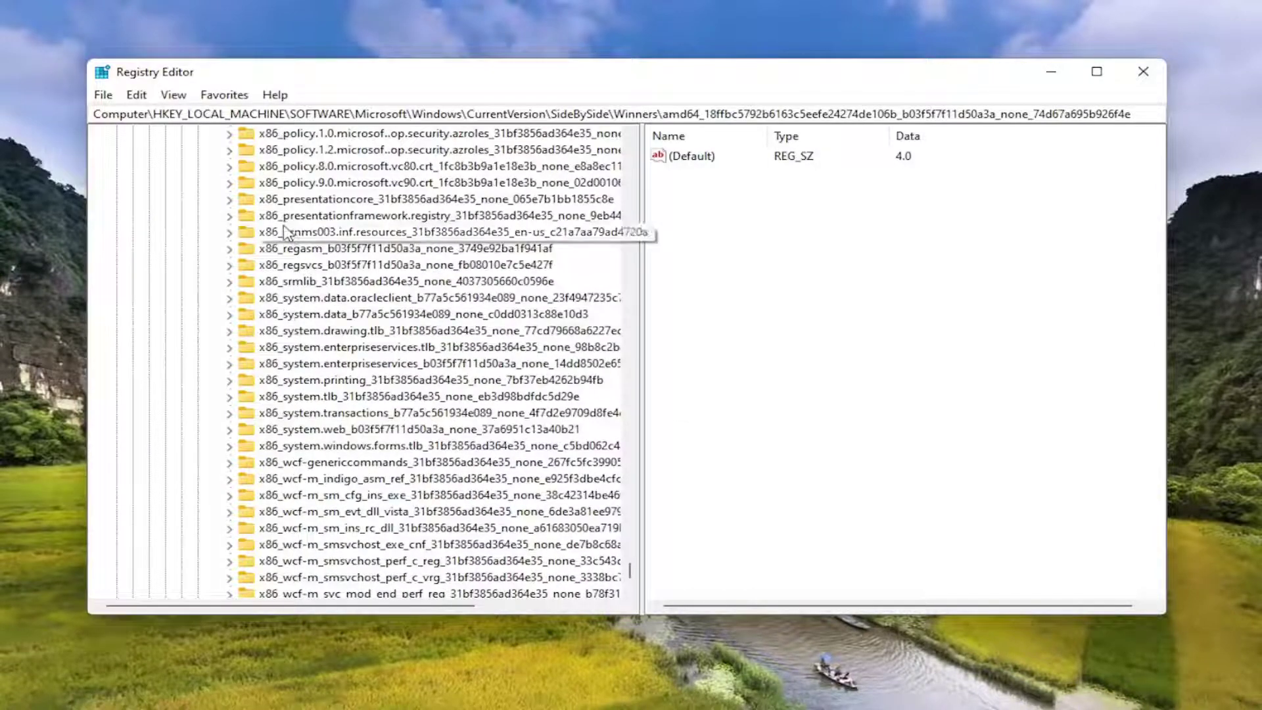
- Expand x86_policy.9.0.microsoft.vc90.crt and open its 9.0 subkey showing the 9.0.30729.9635 values
left_click(296, 182)
scroll(296, 190, "up", 5)
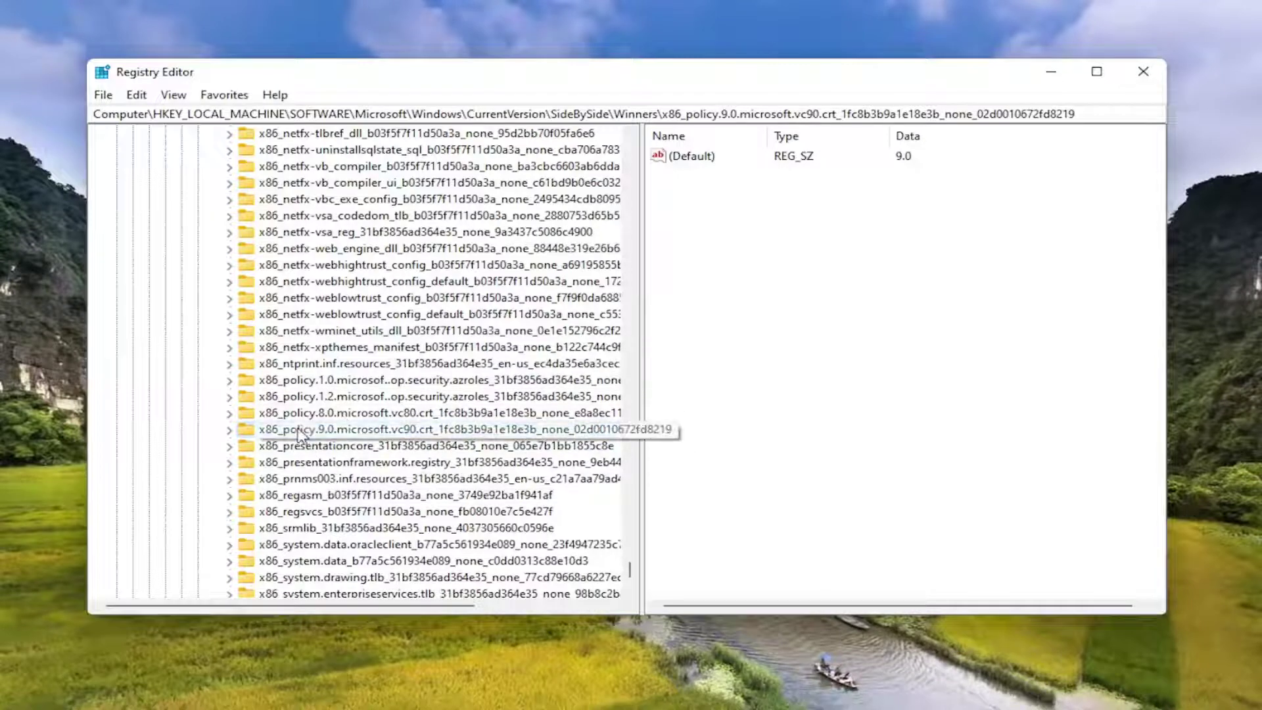
double_click(317, 435)
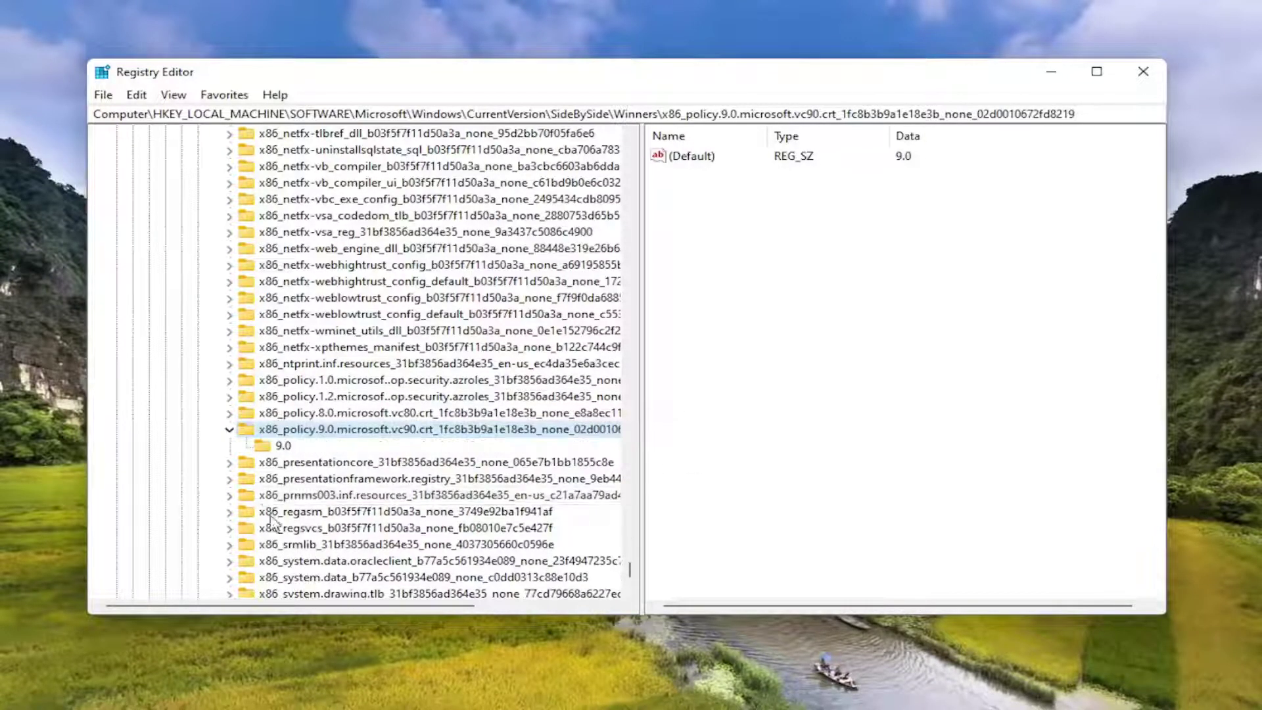
left_click(282, 448)
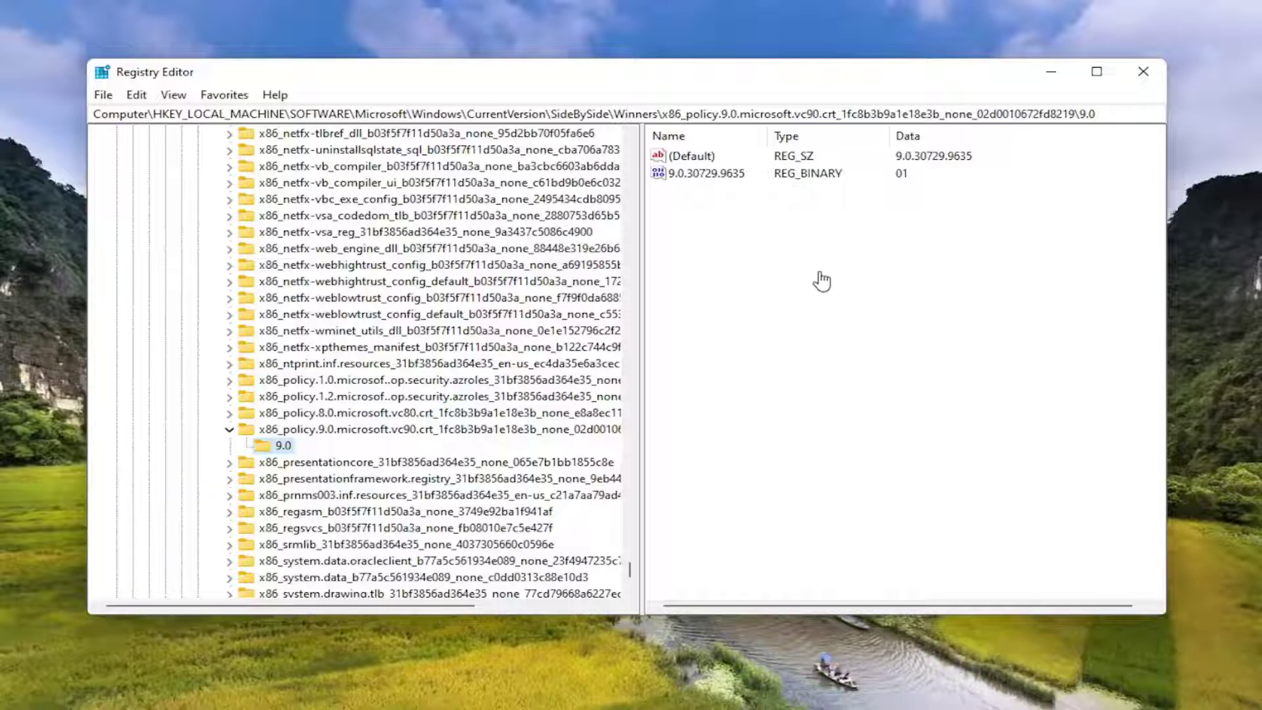
- Create a new DWORD (32-bit) value named 9.0.30729.9415 in the 9.0 key
right_click(704, 209)
mouse_move(766, 223)
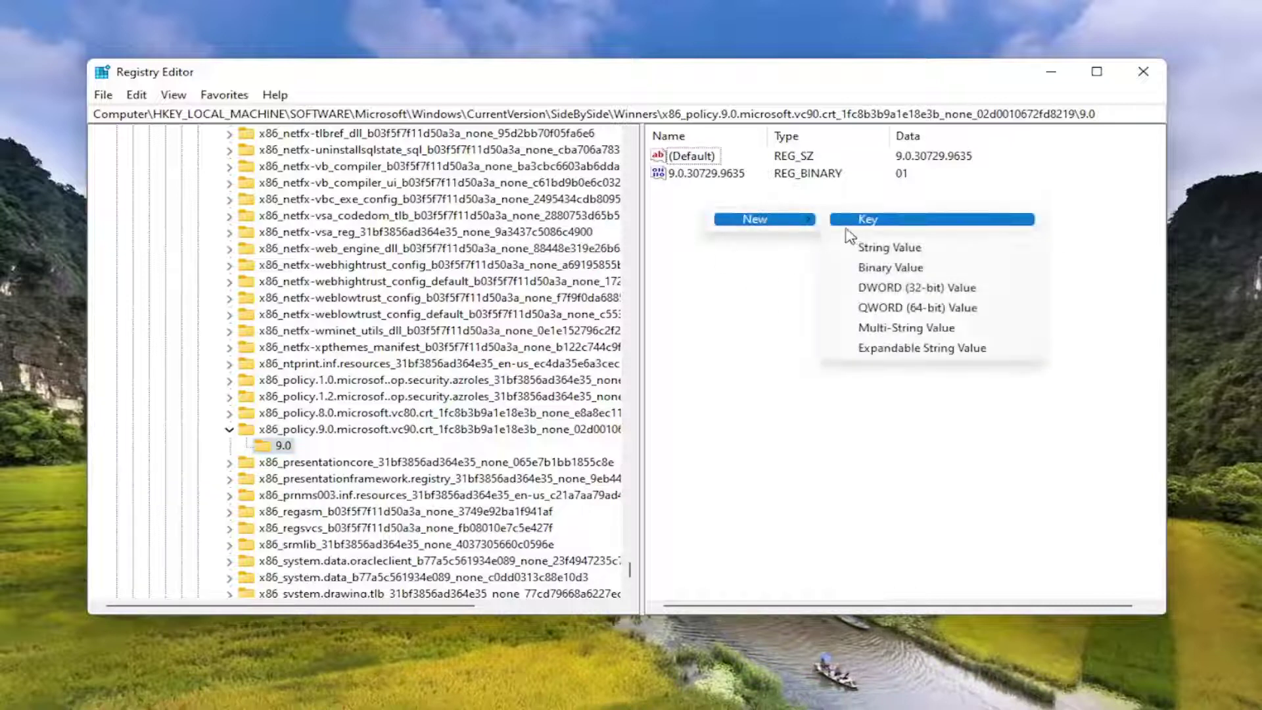
left_click(889, 289)
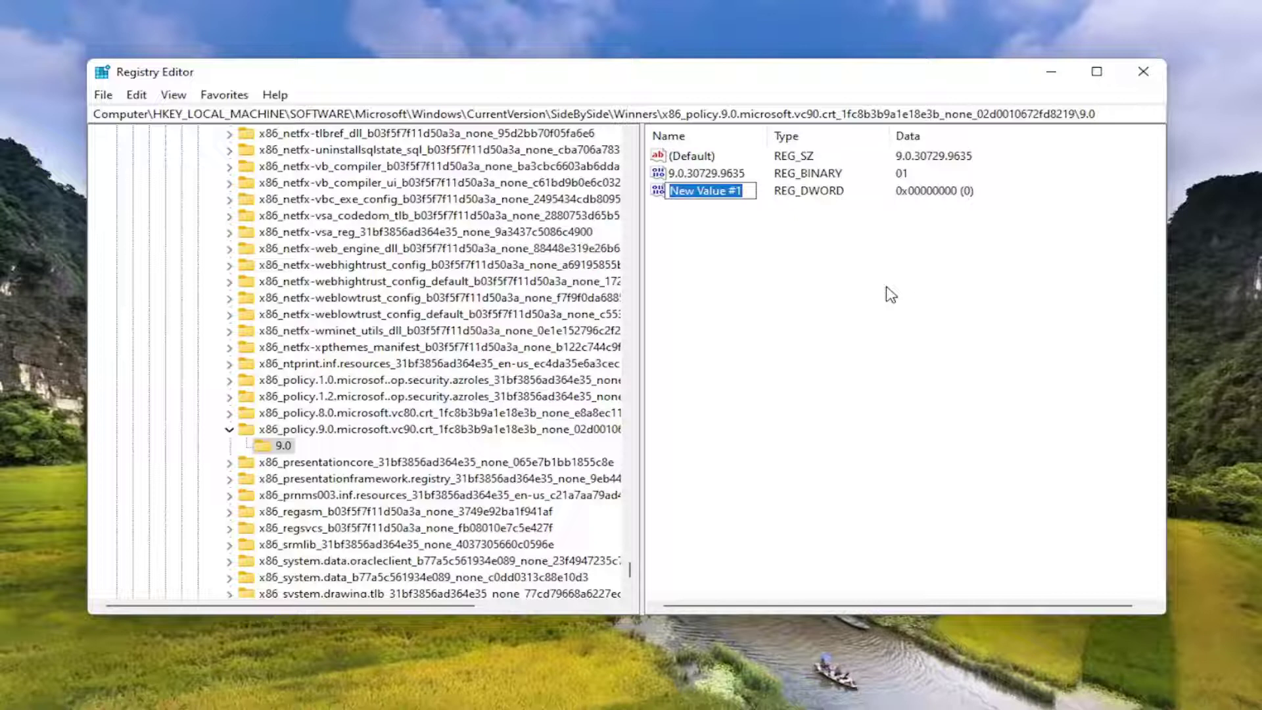
type("9")
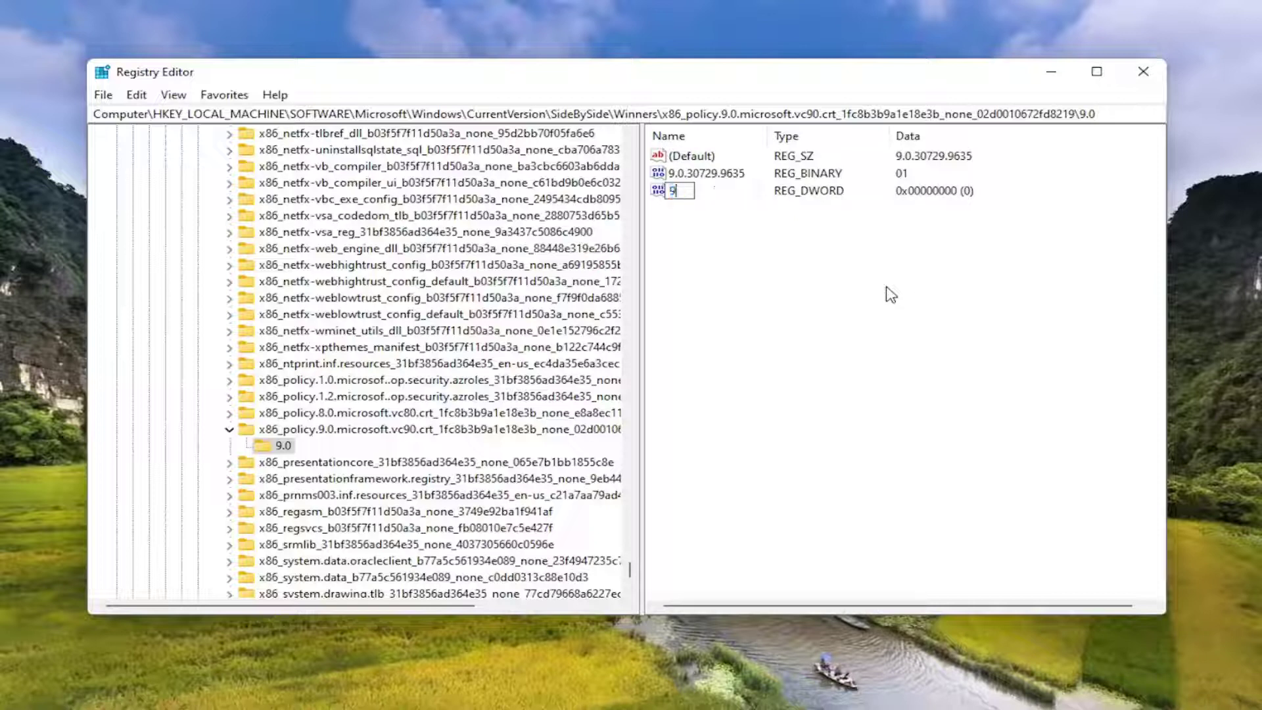
type(".0")
type(".30729.9415")
key("Return")
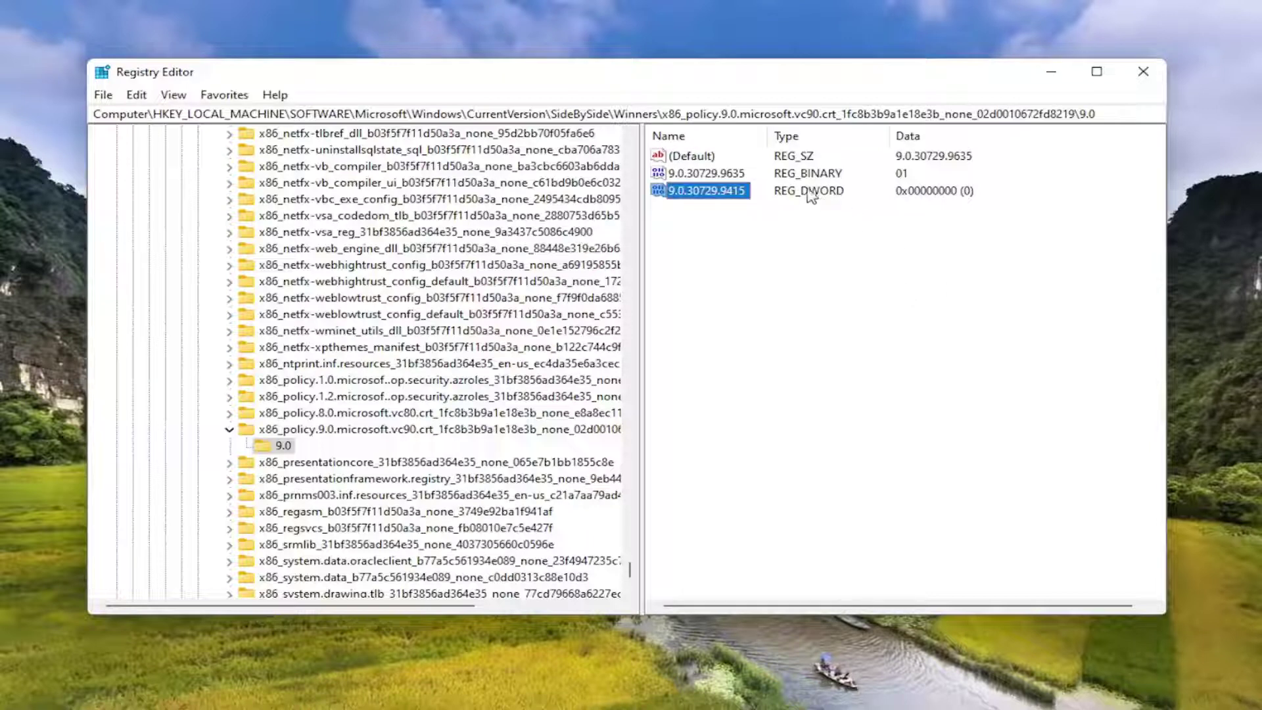
- Open the 9.0.30729.9415 DWORD in the value editor and close it unchanged at 0
right_click(719, 175)
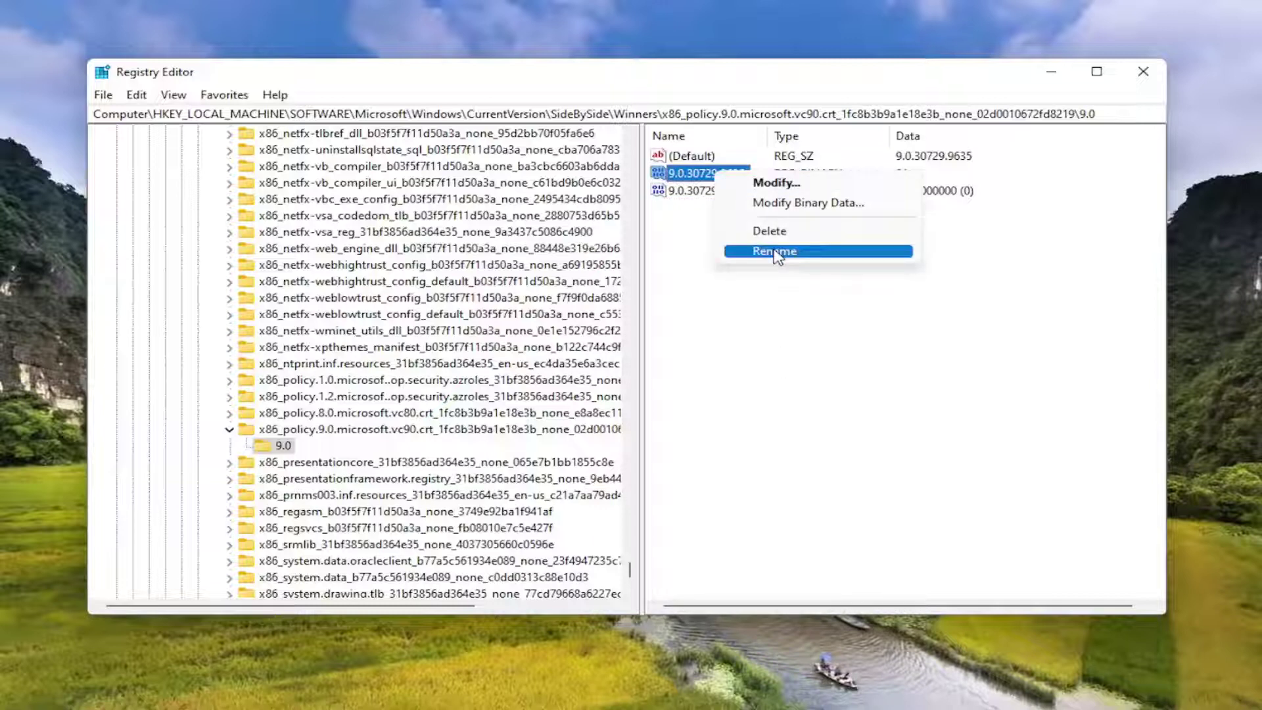
left_click(762, 299)
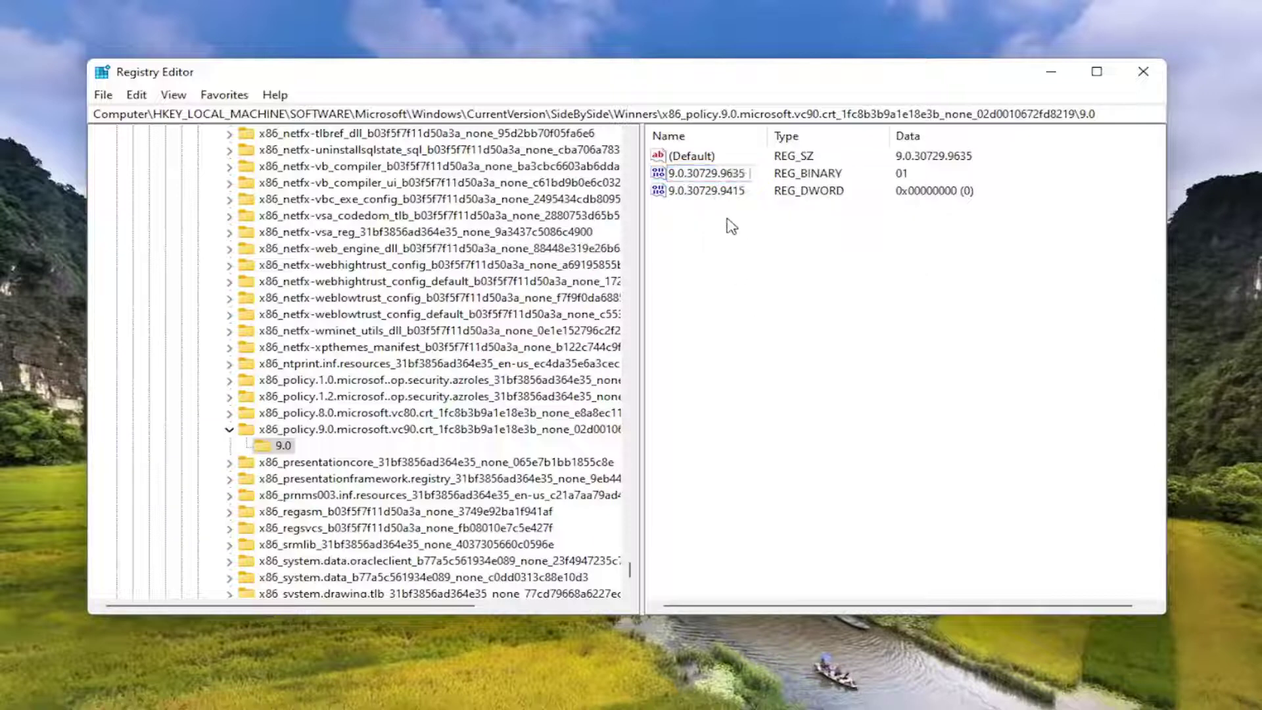
left_click(718, 196)
right_click(721, 201)
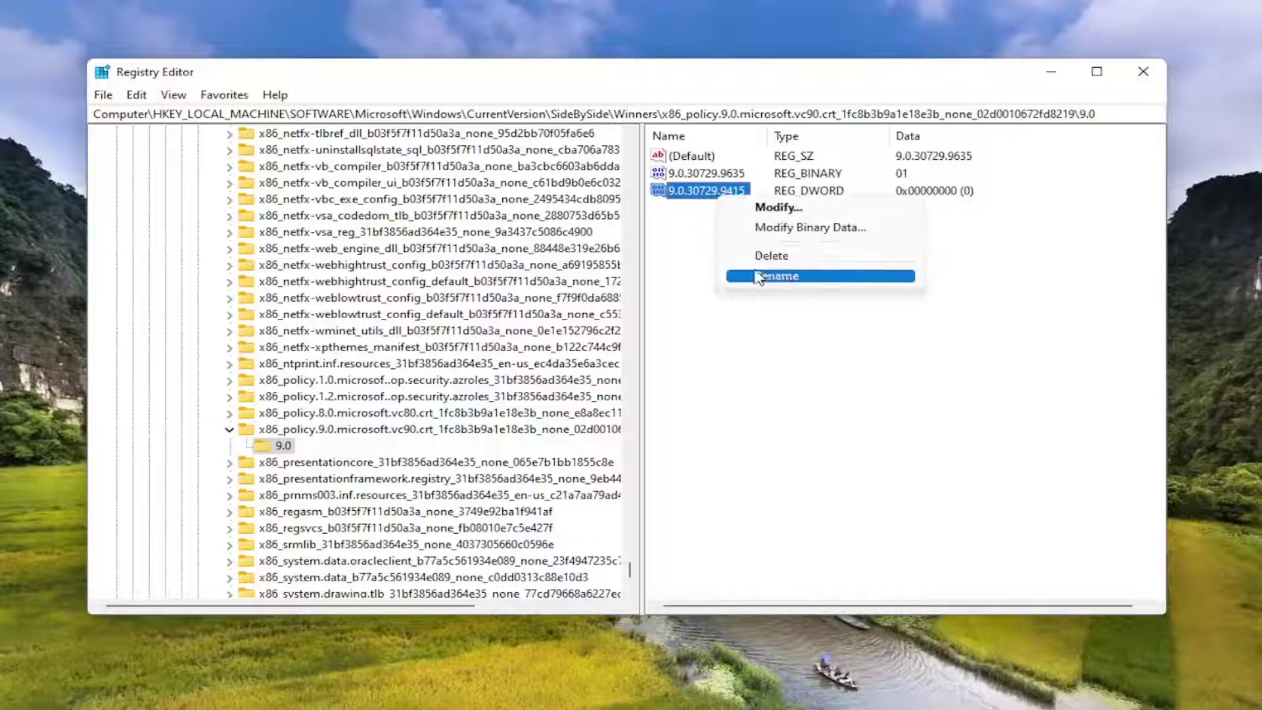
left_click(767, 208)
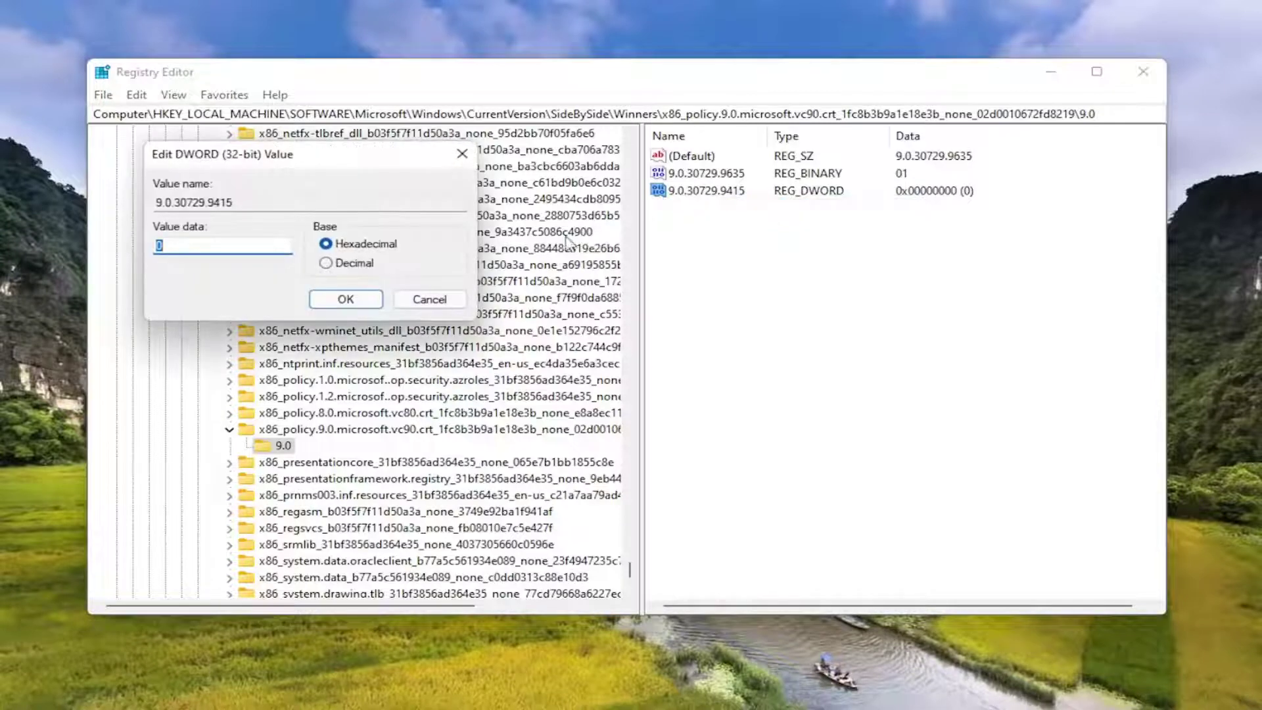
left_click(258, 204)
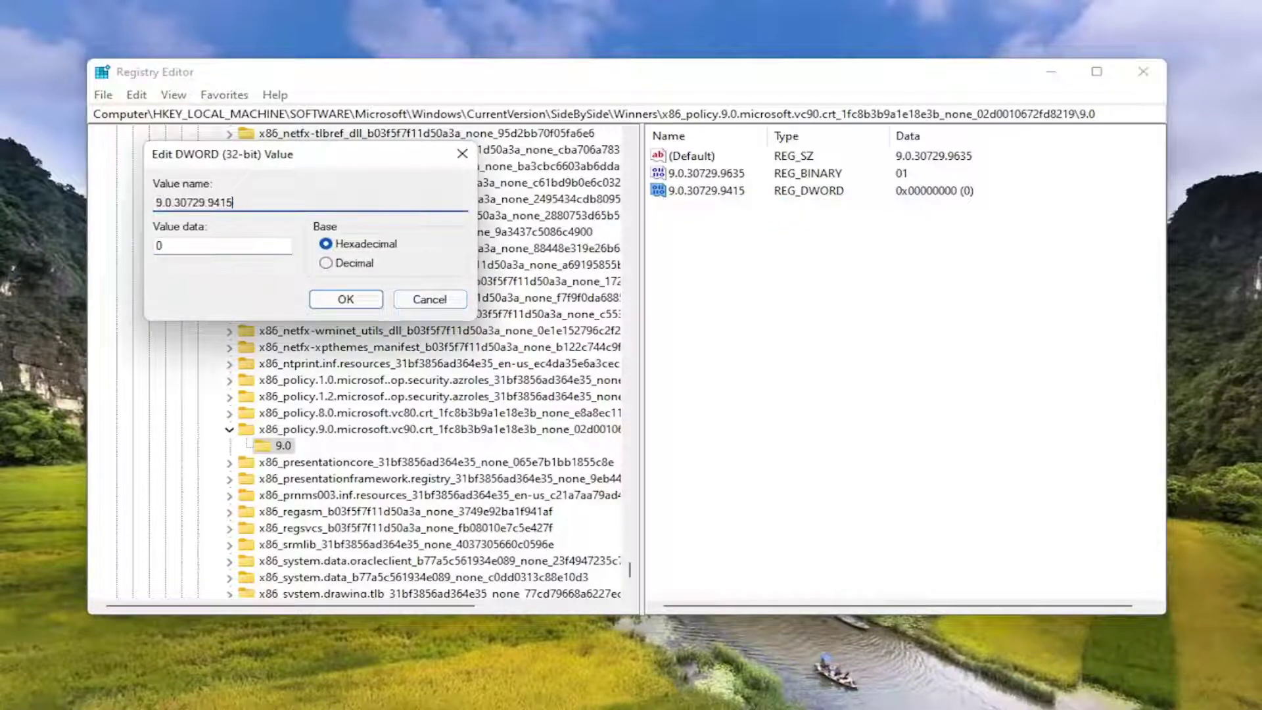
key("ctrl+a")
key("ctrl+c")
left_click(428, 300)
- Add a binary value, try naming it 9.0.30729.9415, and dismiss the duplicate-name error
right_click(697, 240)
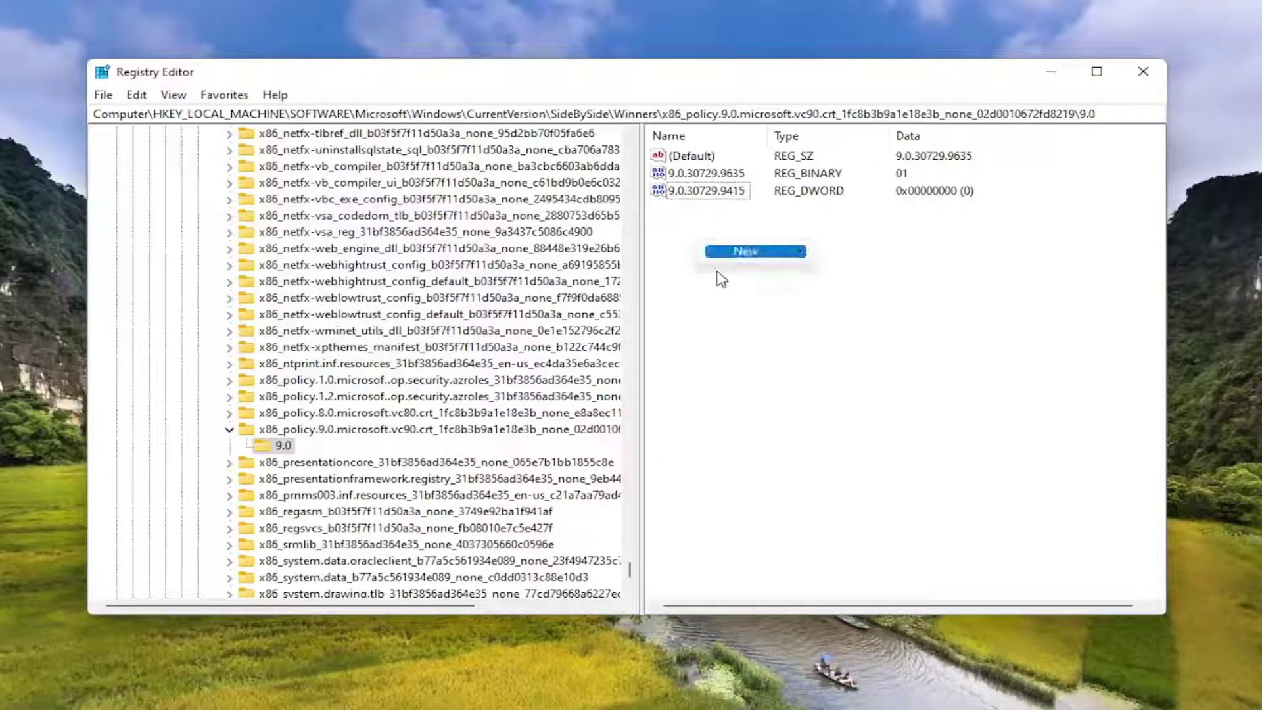
mouse_move(745, 251)
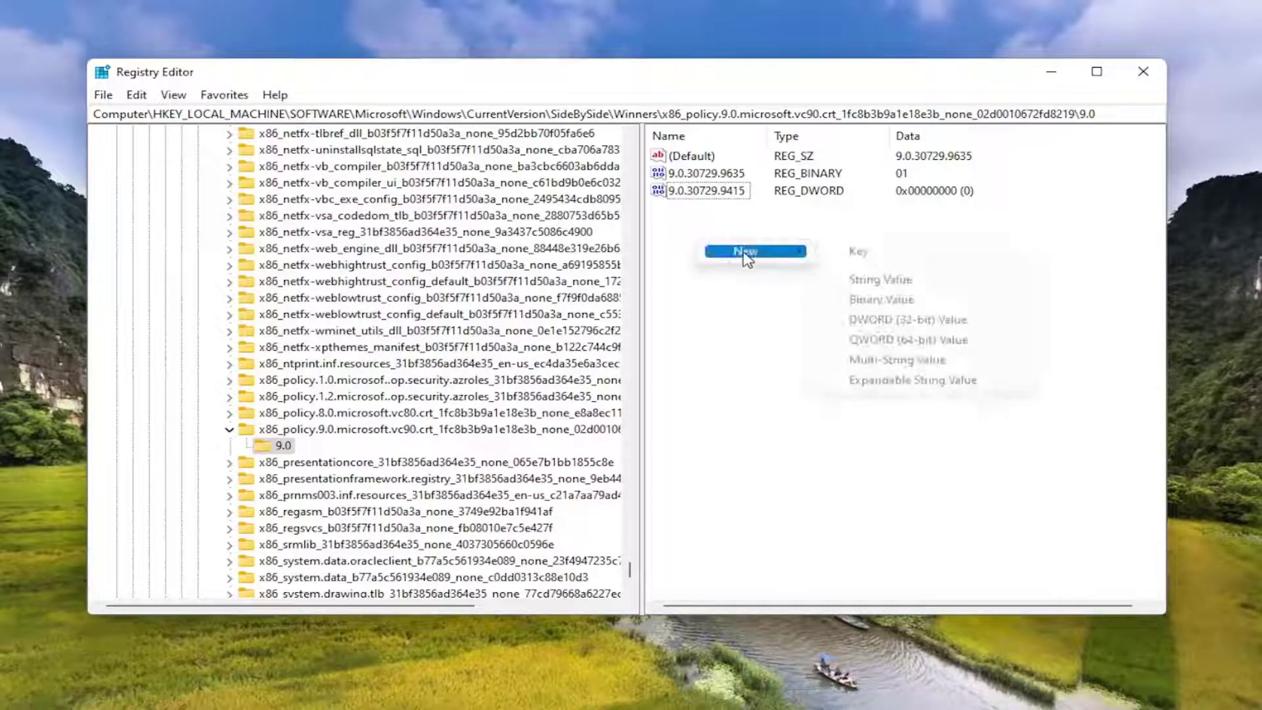
left_click(894, 299)
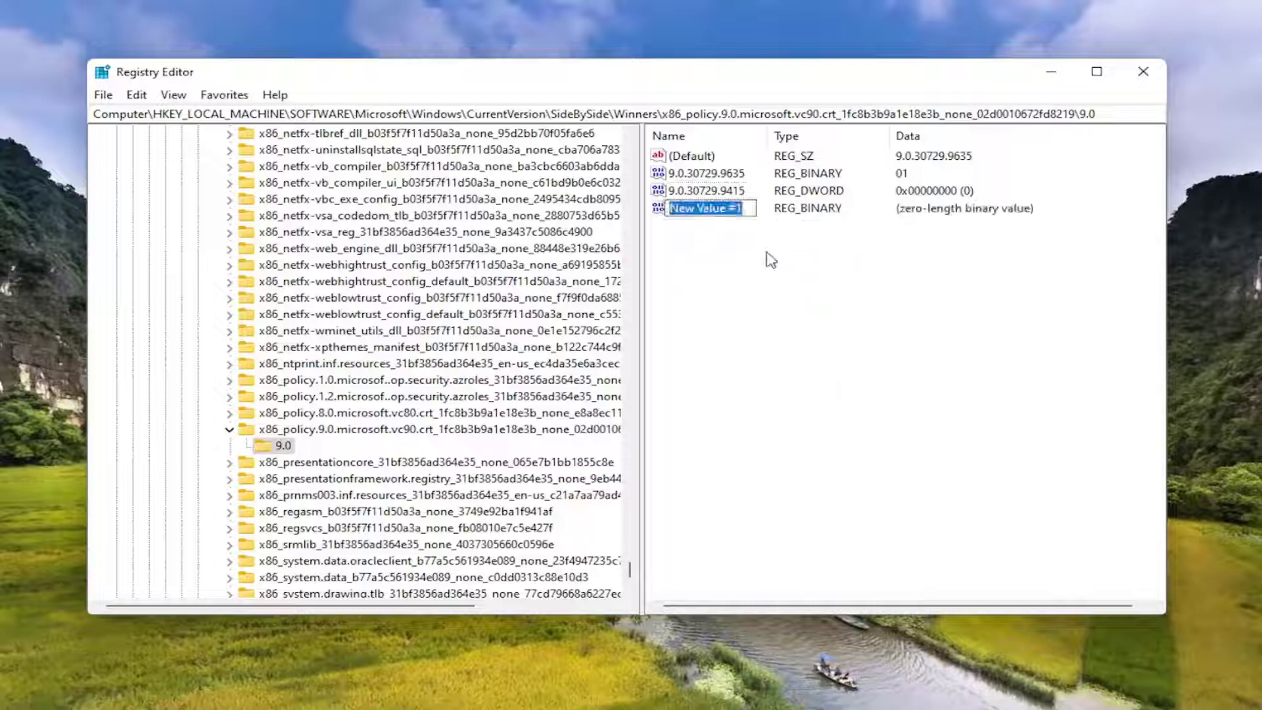
key("ctrl+v")
key("Return")
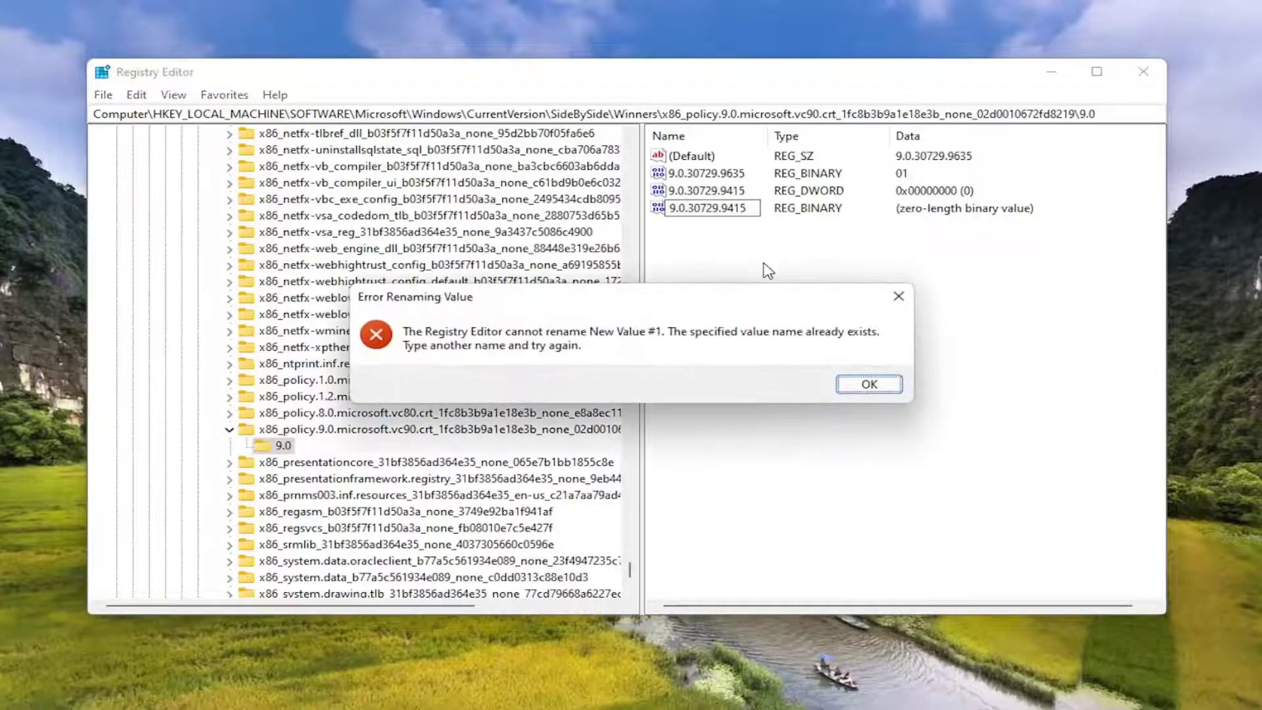
left_click(894, 388)
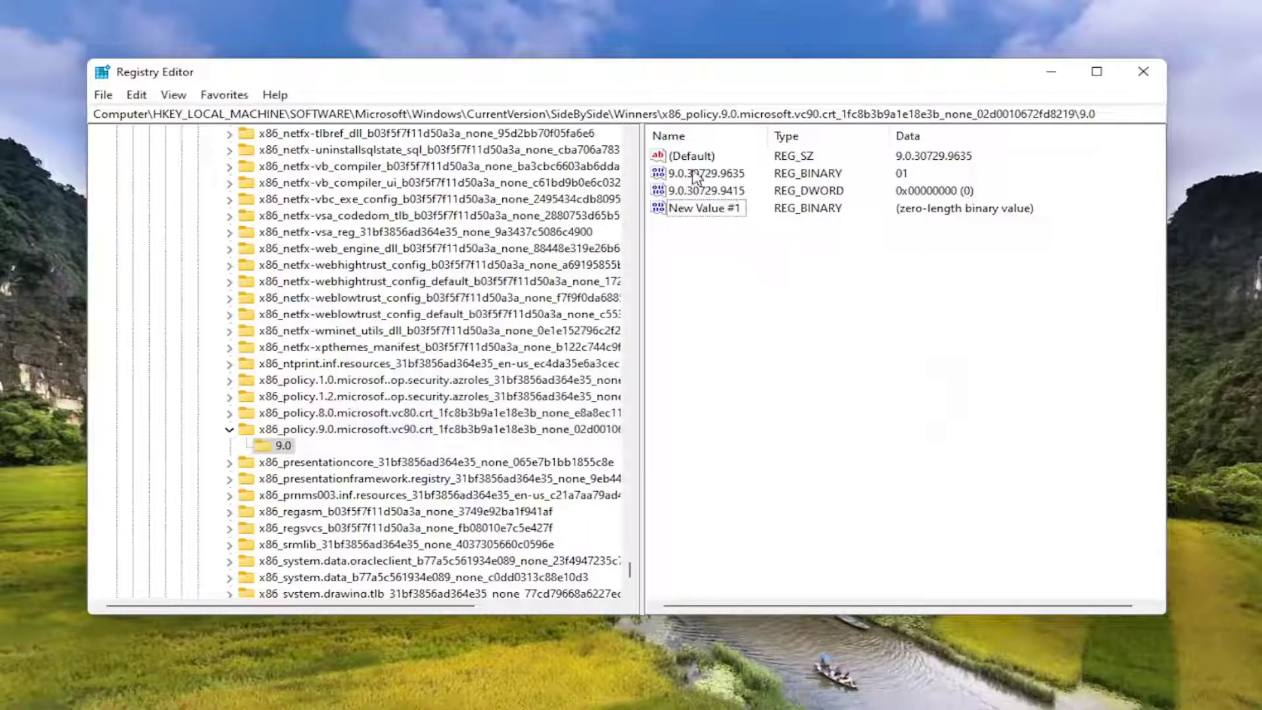
left_click(693, 195)
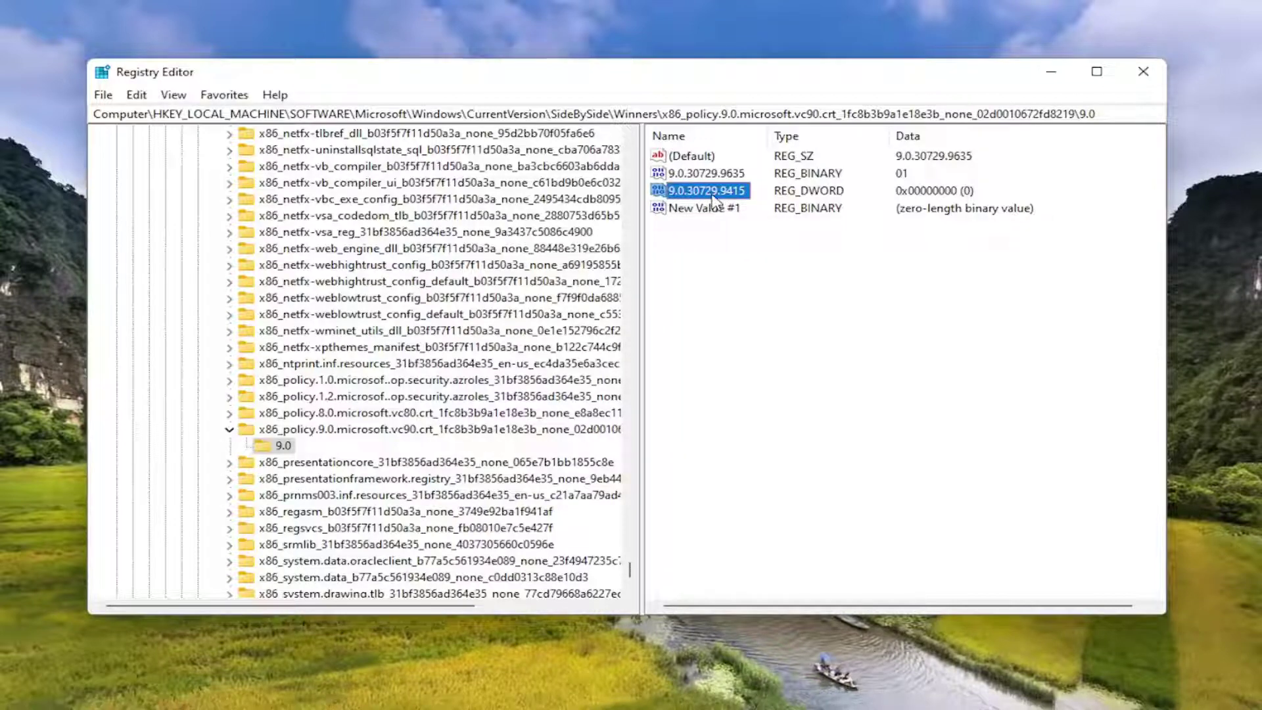
- Rename the 9.0.30729.9415 DWORD value to 9.0.30729.6161
right_click(713, 192)
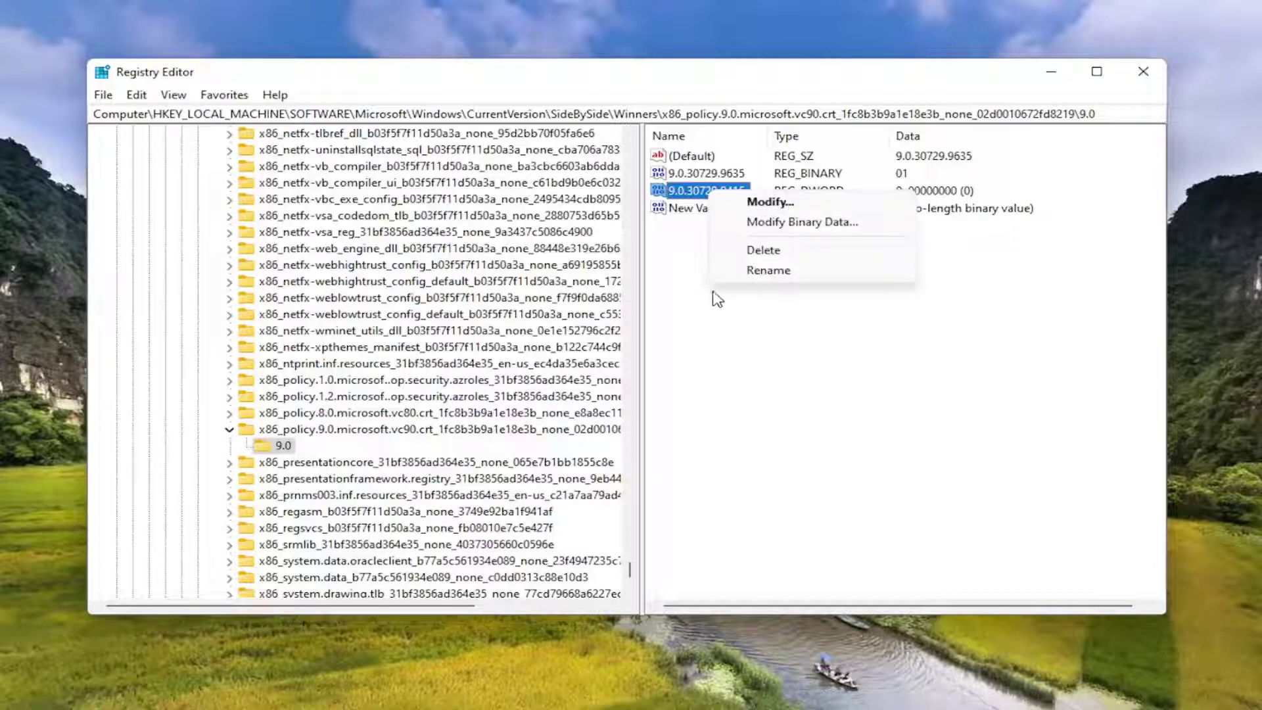
left_click(753, 271)
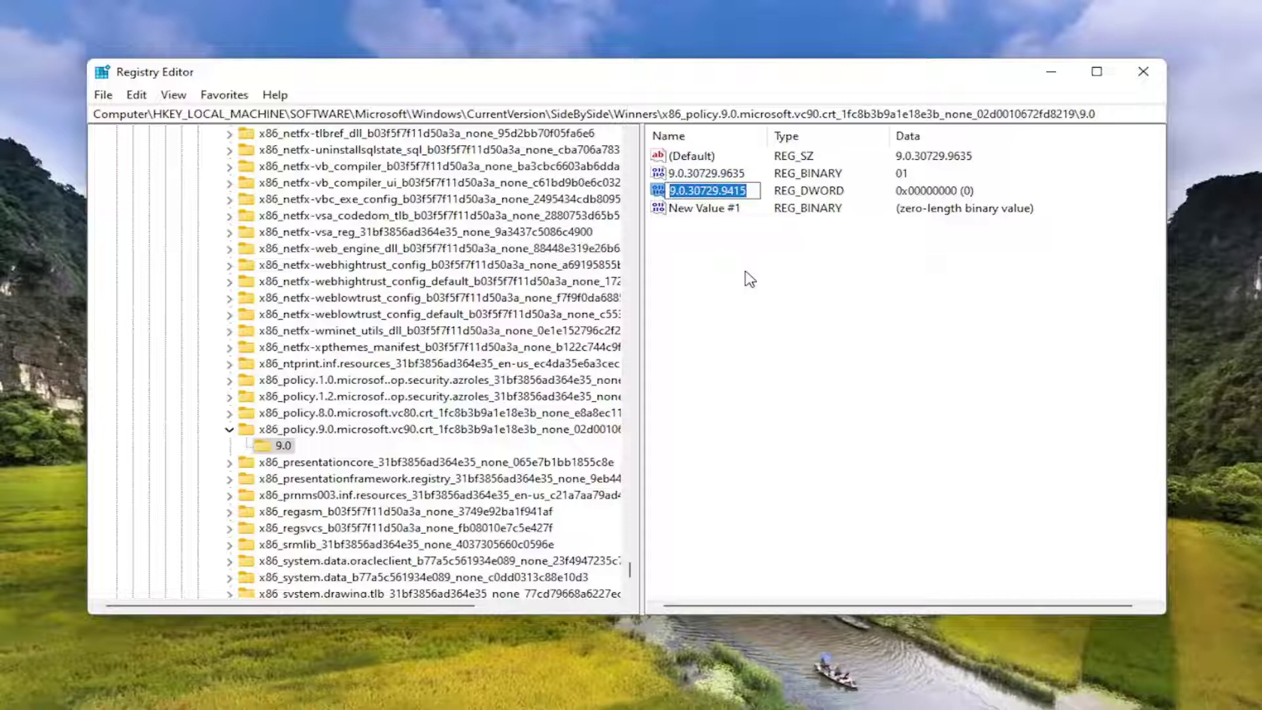
type("9")
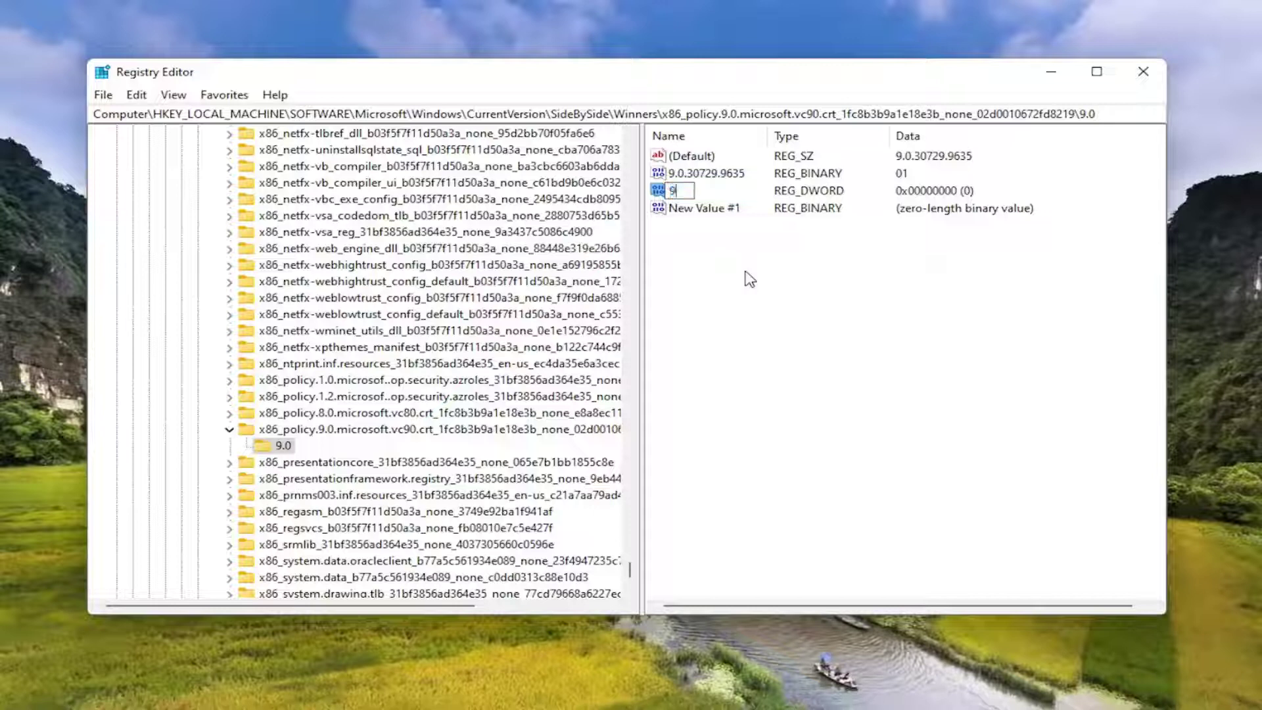
type(".0.3")
type("0729.616")
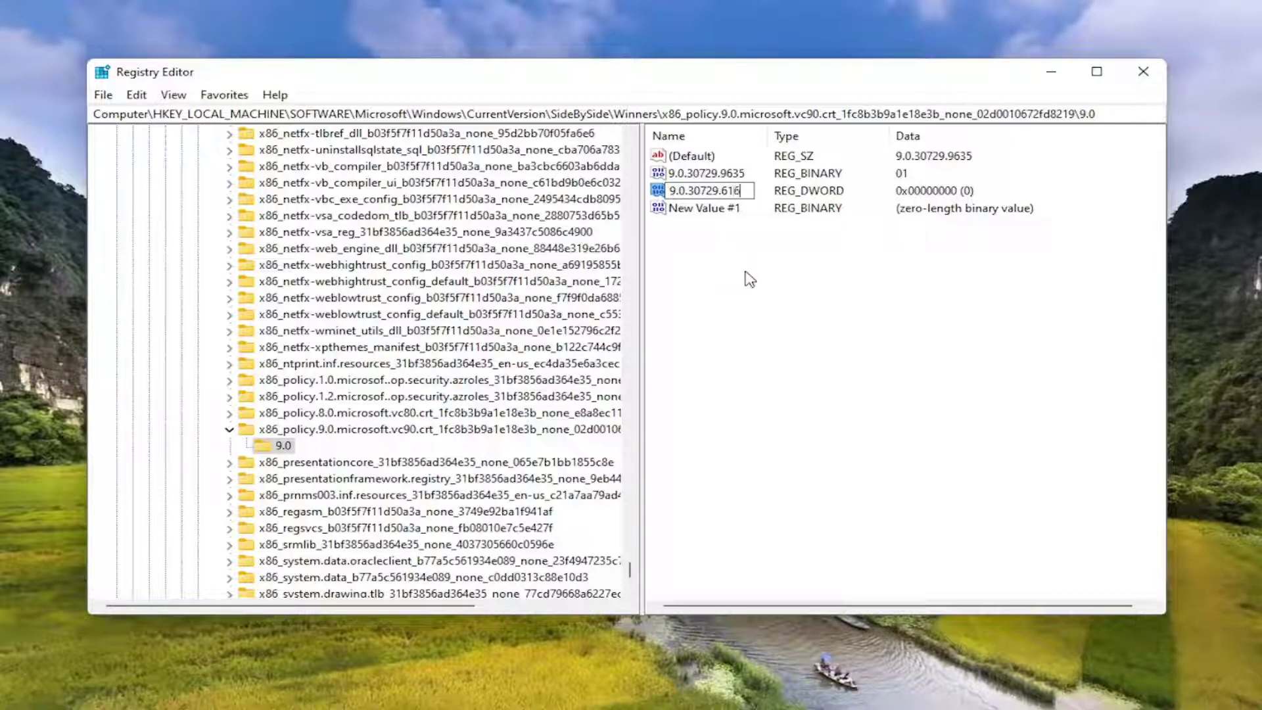
type("1")
key("Return")
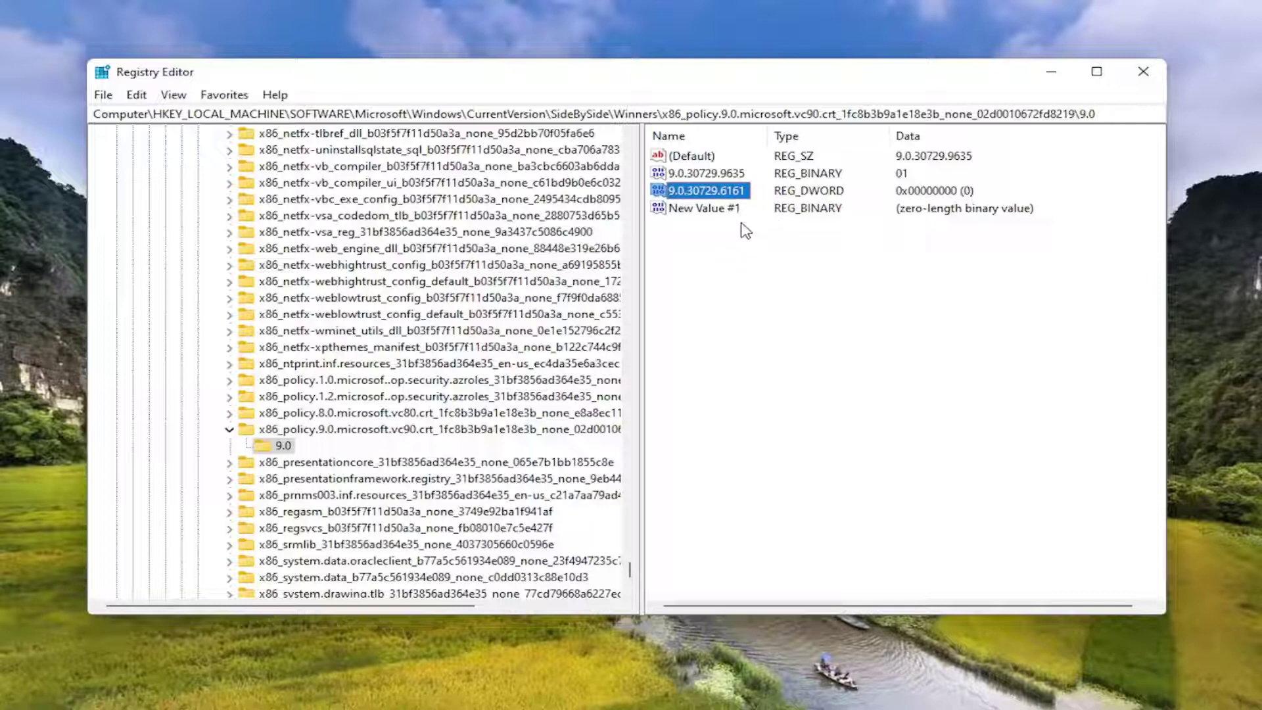
- Delete the New Value #1 binary value, confirming the deletion
left_click(714, 211)
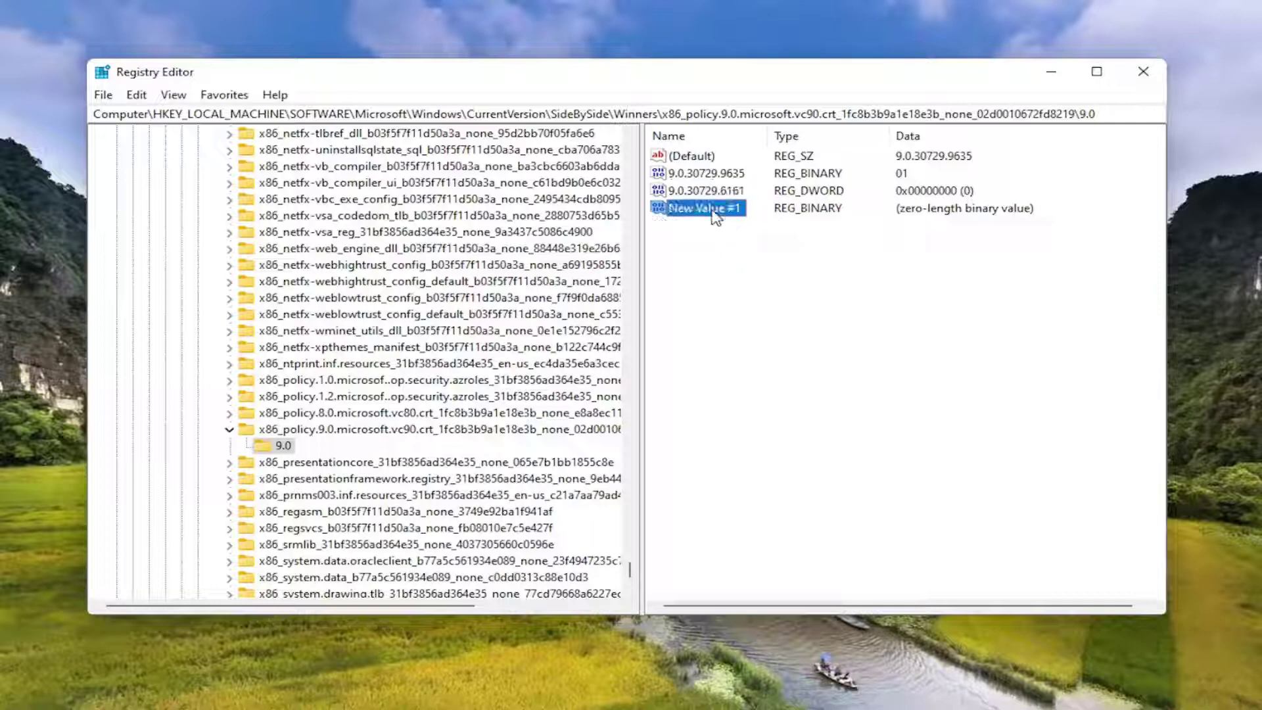
key("Delete")
left_click(785, 380)
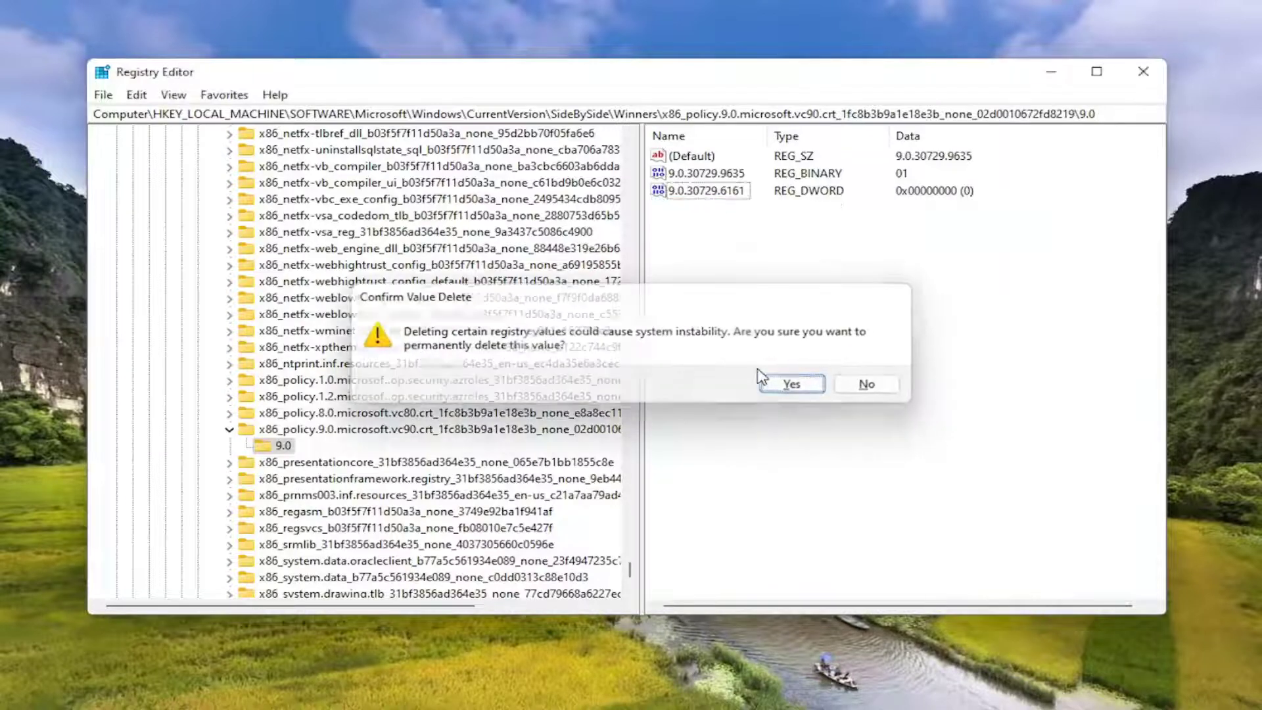
- Inspect the 9.0.30729.9635 binary value and the (Default) string, closing both without changes
left_click(705, 192)
right_click(703, 172)
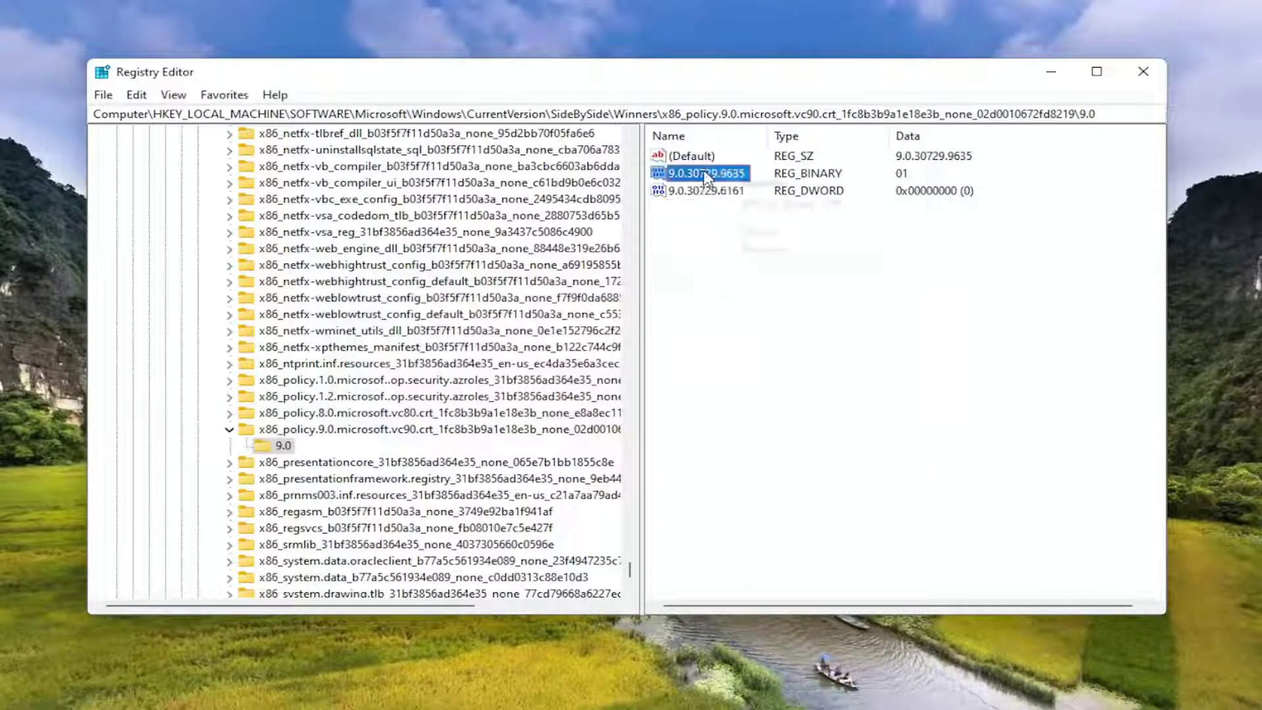
left_click(751, 190)
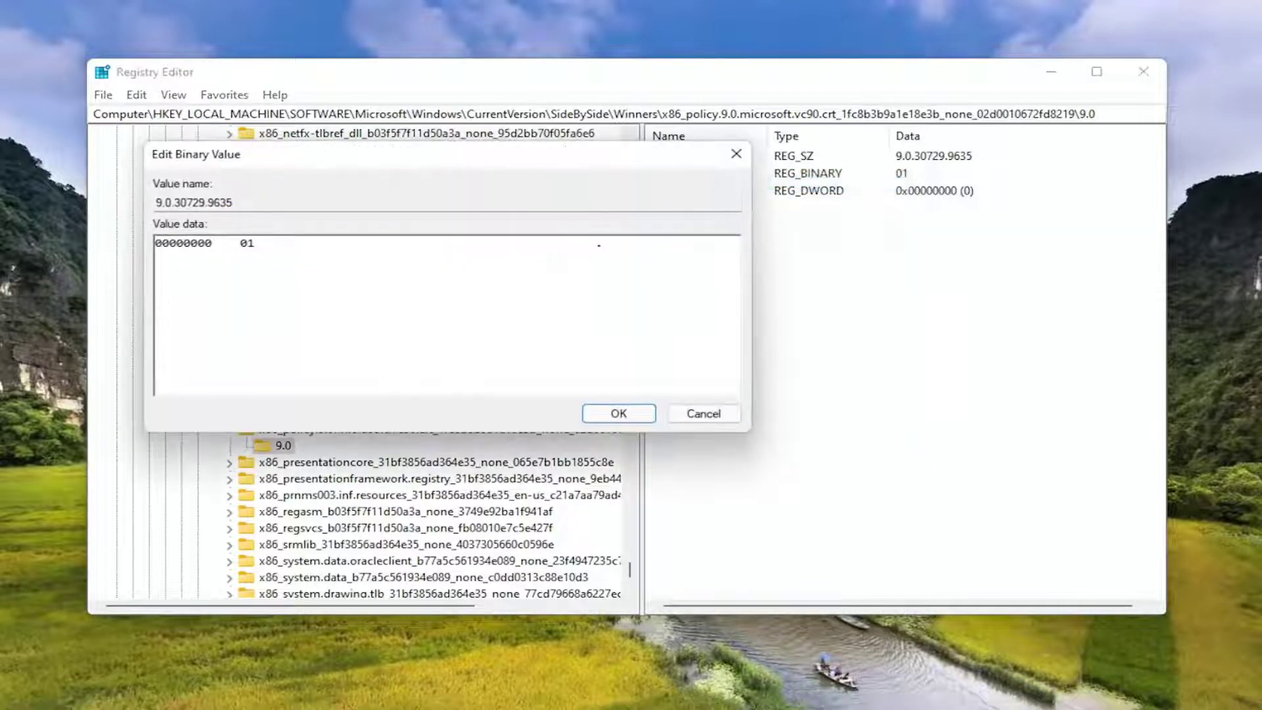
left_click(213, 202)
left_click_drag(243, 202, 155, 202)
left_click(698, 414)
left_click(690, 156)
double_click(690, 155)
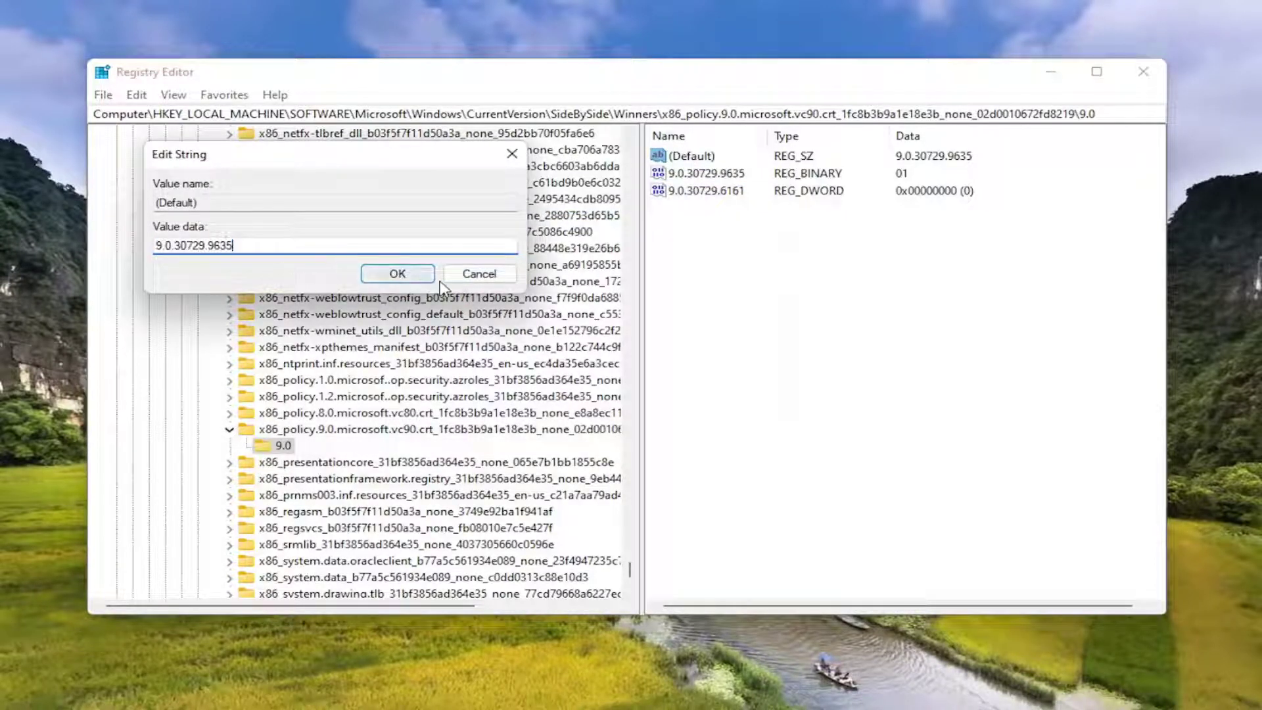
left_click(397, 274)
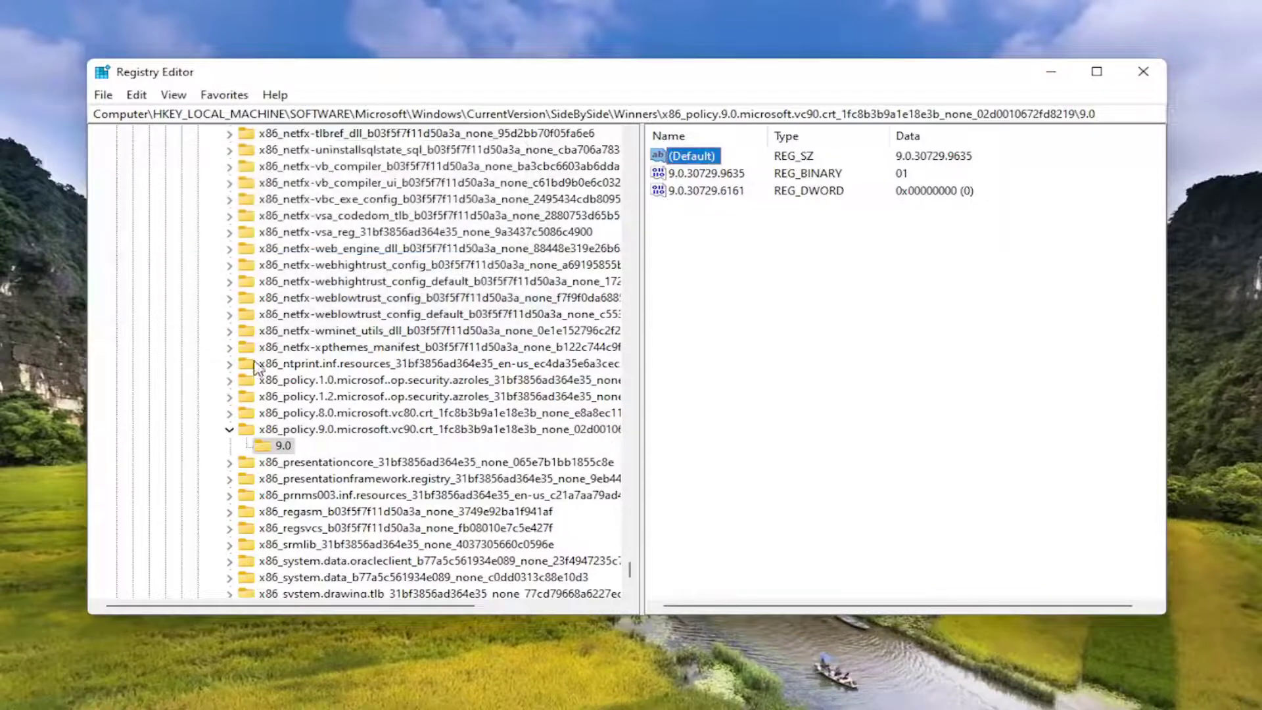
- Select the parent x86_policy.9.0 key, collapse it, and expand it again
left_click(253, 431)
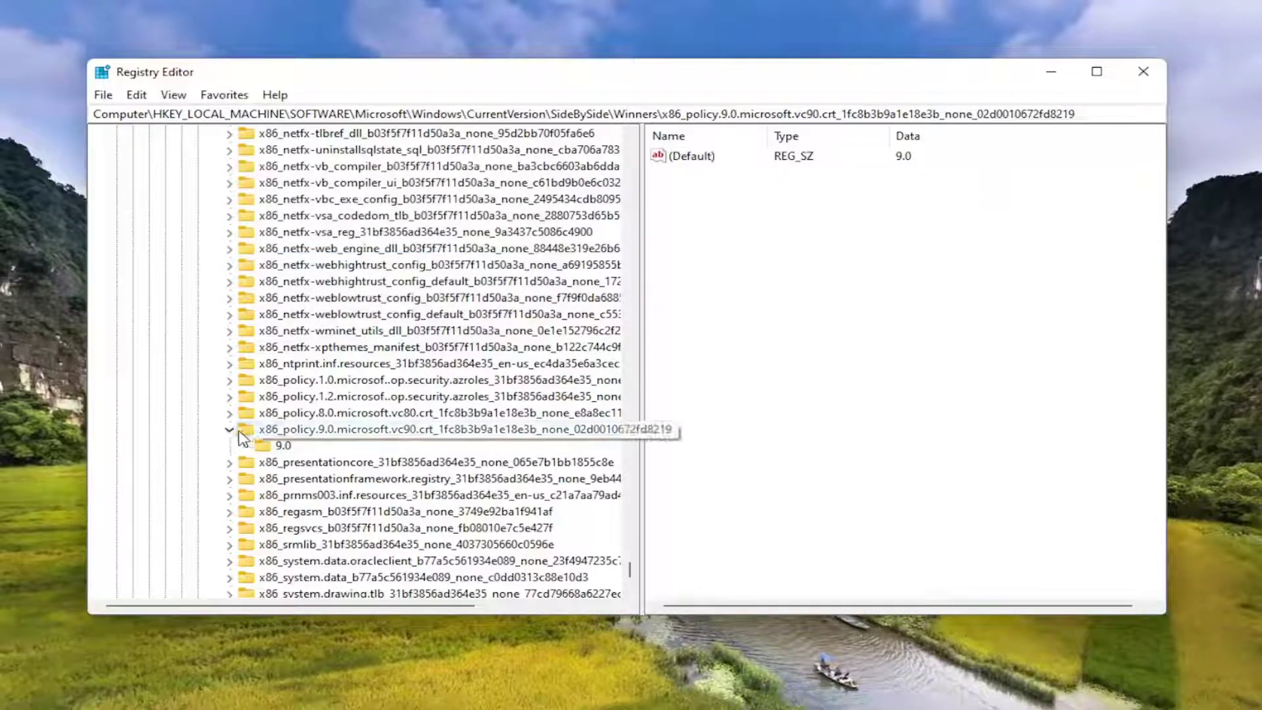
double_click(246, 433)
double_click(302, 433)
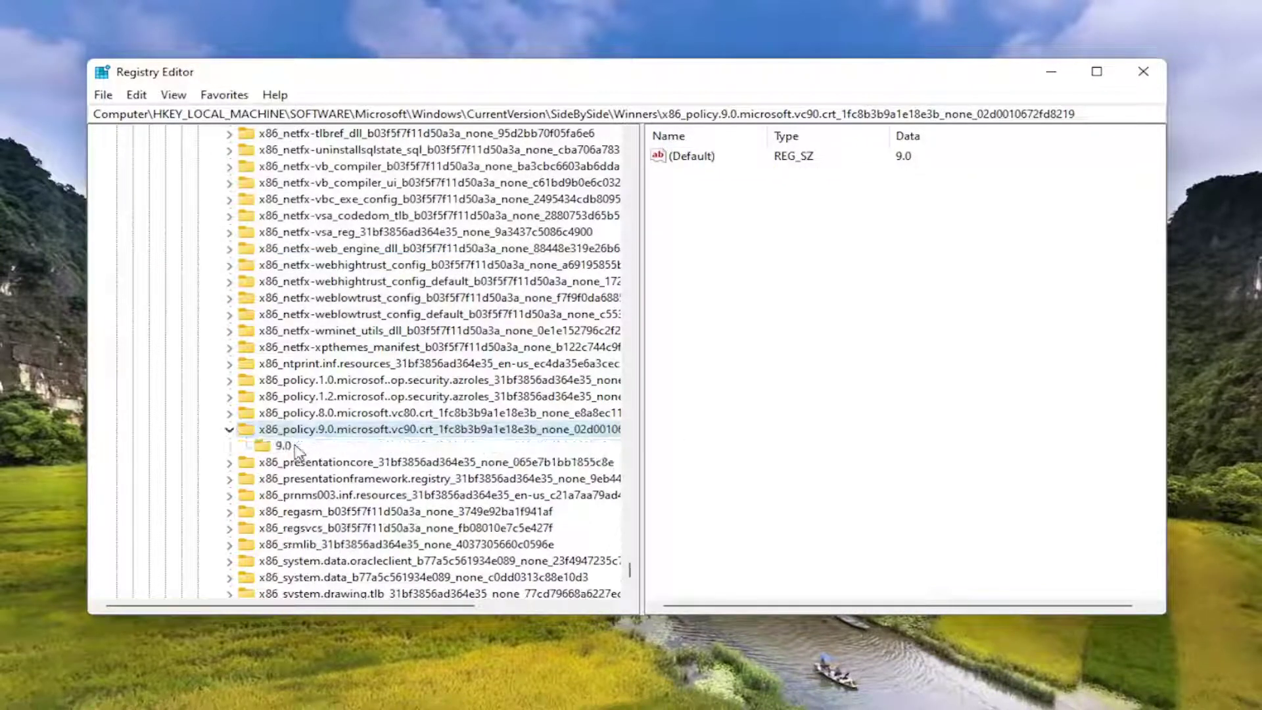
- Reopen the 9.0 subkey and check its (Default) value, closing the editor unchanged
left_click(282, 447)
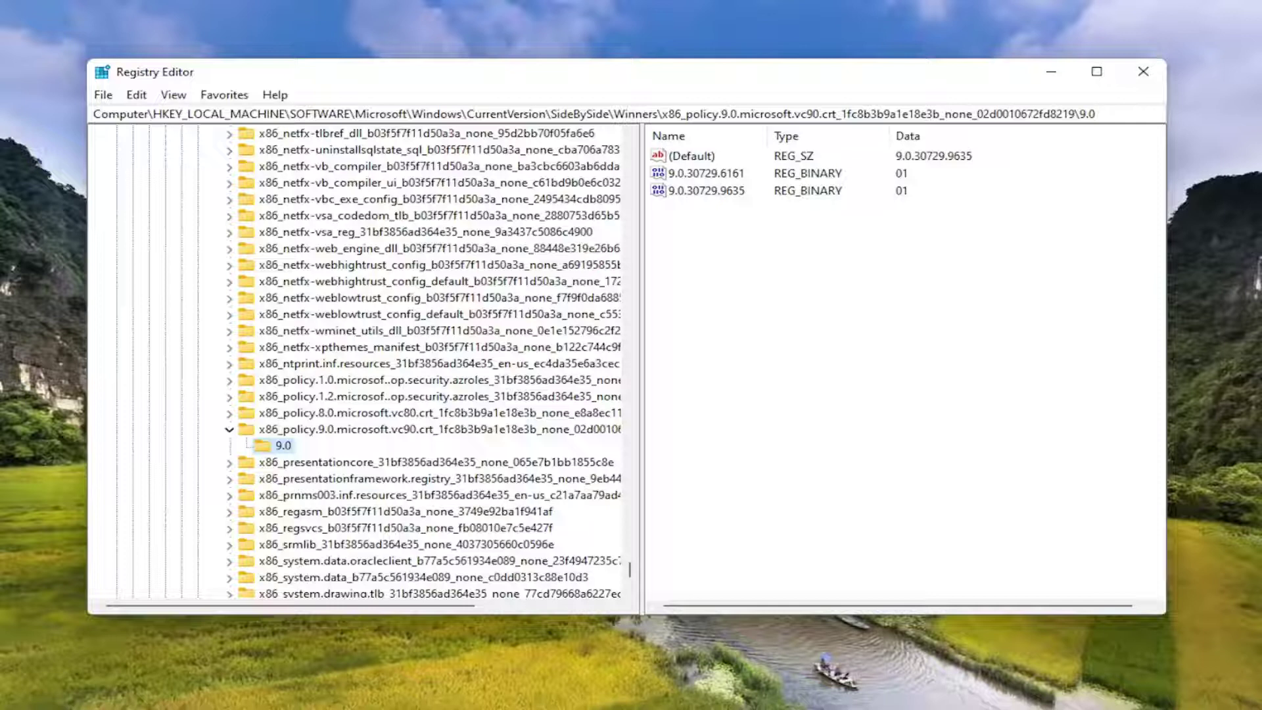
left_click(945, 157)
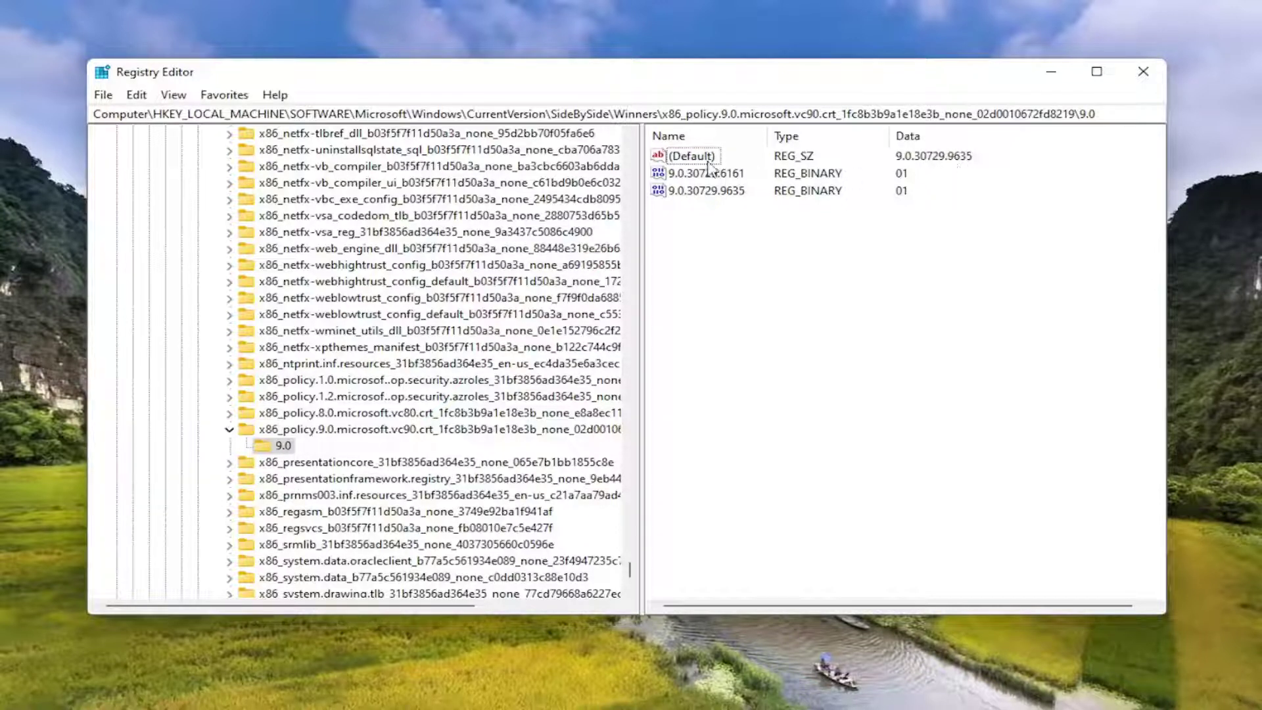
double_click(690, 156)
left_click(183, 245)
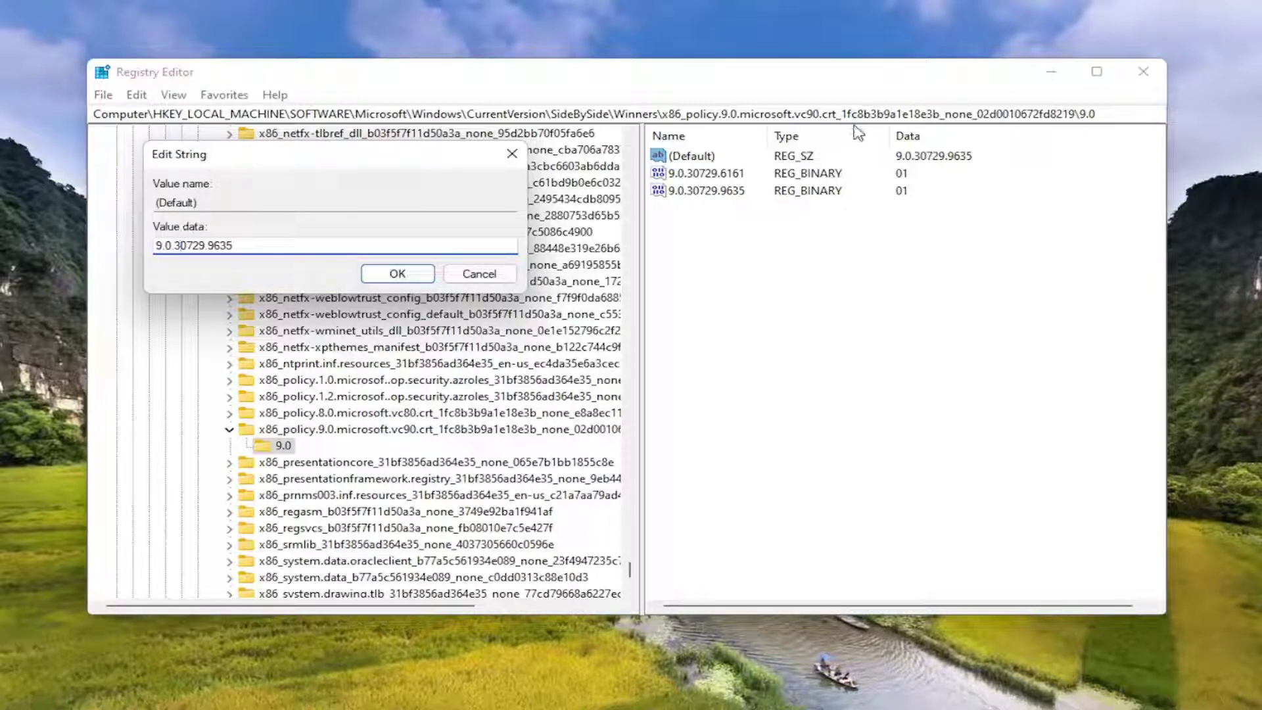
left_click(477, 274)
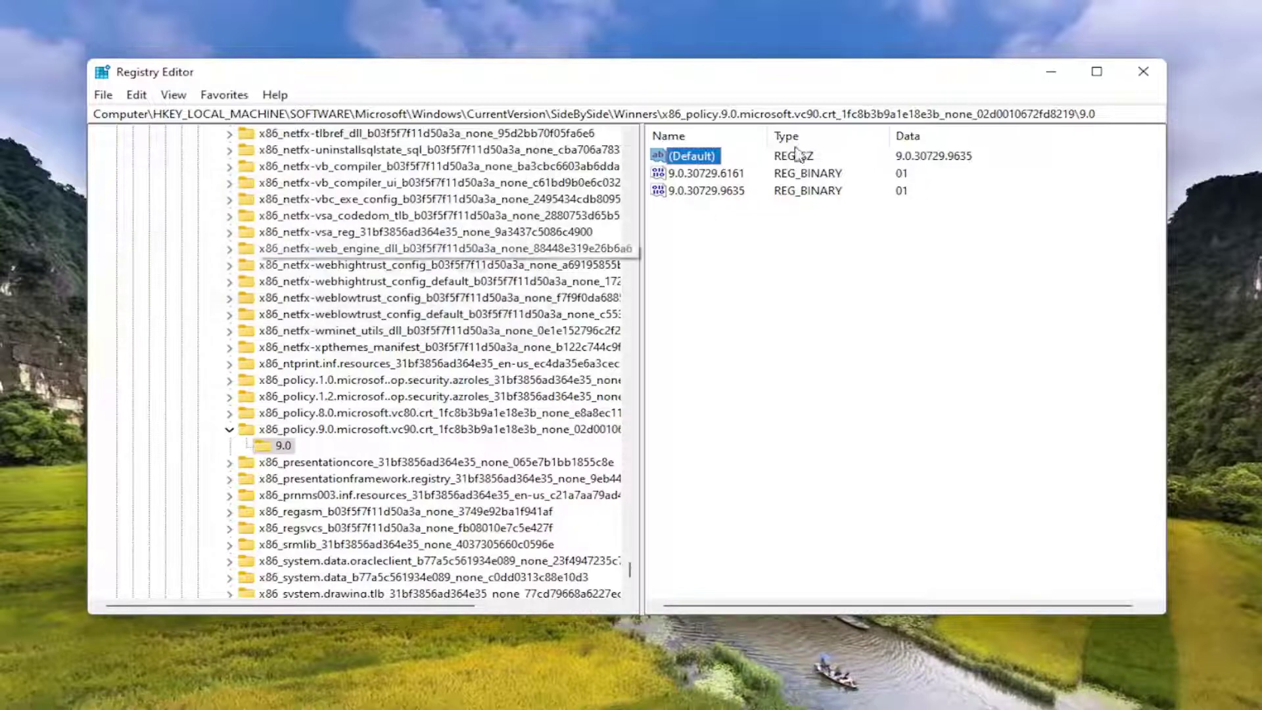
- Collapse the x86_policy.9.0 key and scroll the tree back to Windows\CurrentVersion
left_click(229, 429)
left_click_drag(631, 569, 626, 145)
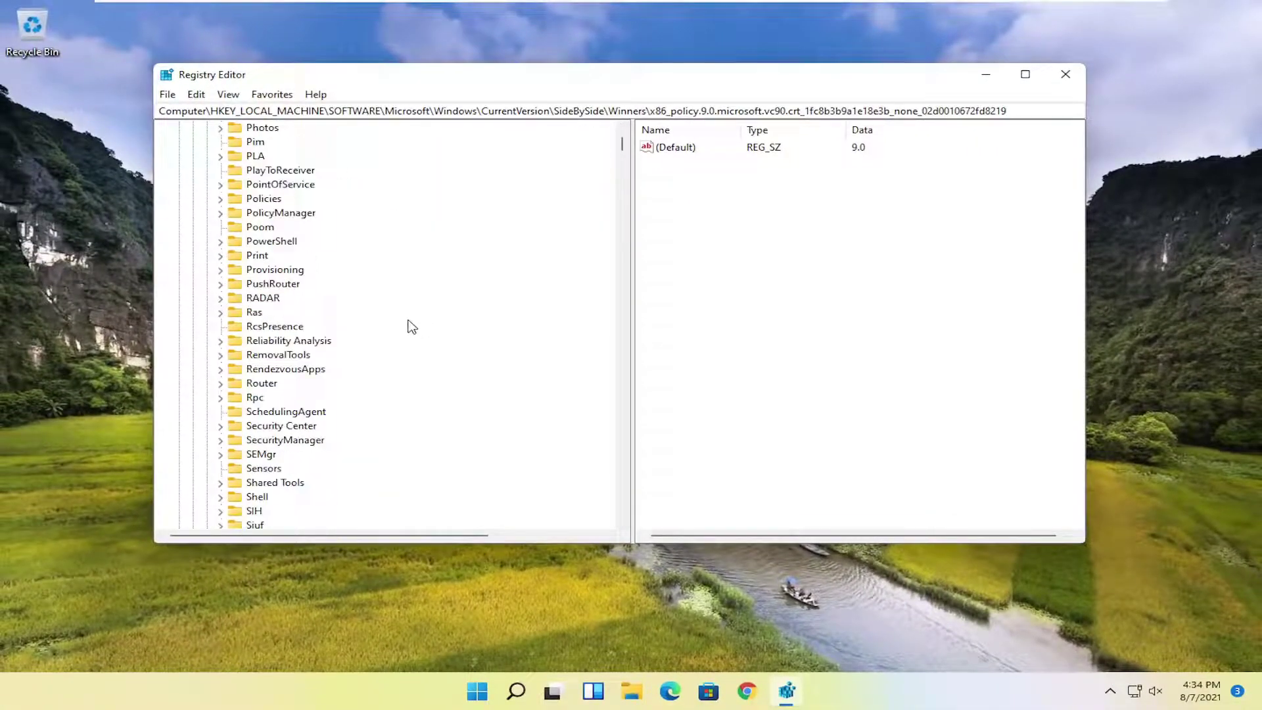
scroll(329, 337, "down", 18)
- Collapse CurrentVersion, Windows and the tree up to HKEY_LOCAL_MACHINE, then close Registry Editor
left_click(249, 412)
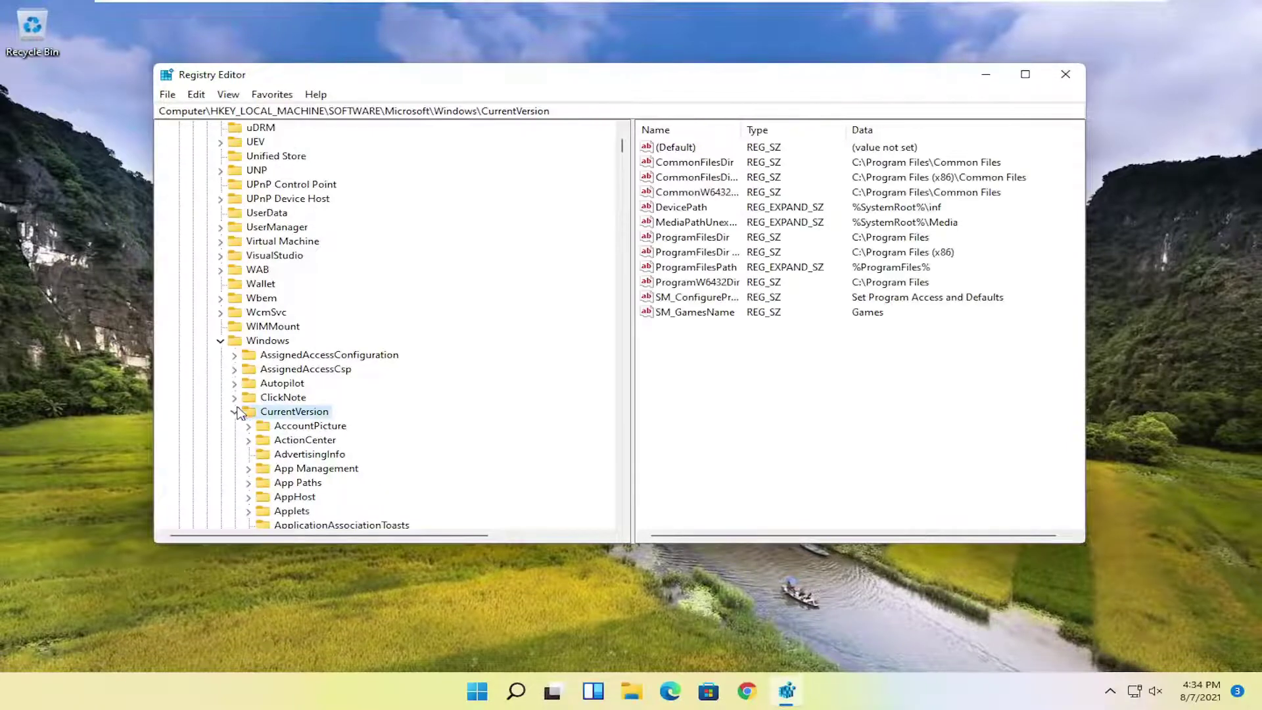
left_click(234, 412)
left_click(220, 340)
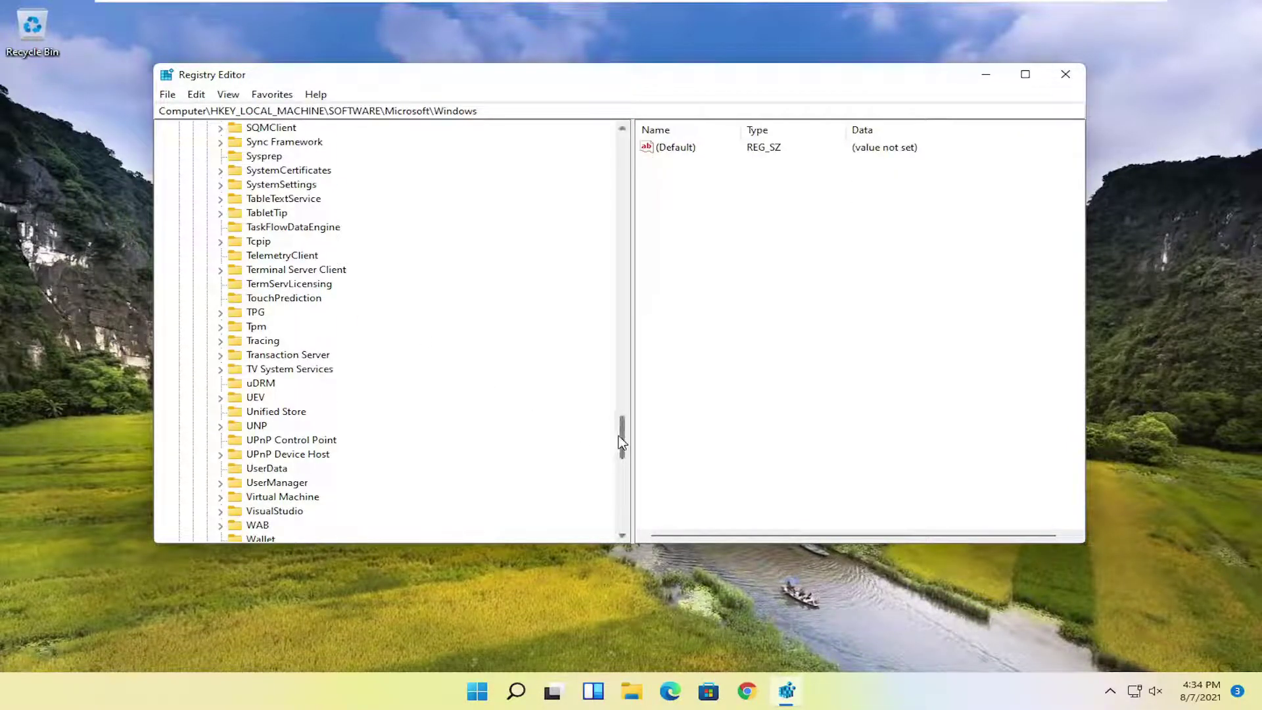
left_click_drag(621, 433, 622, 148)
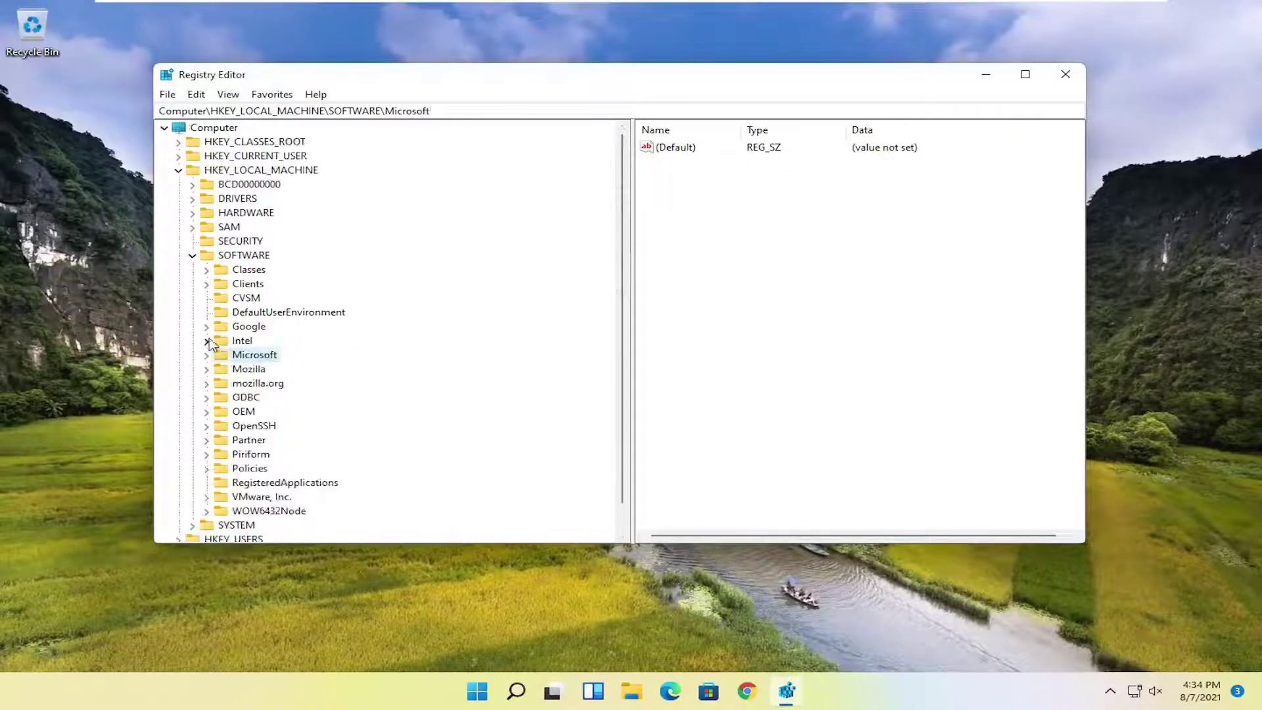
key("Left")
key("Left")
key("Left")
key("Left")
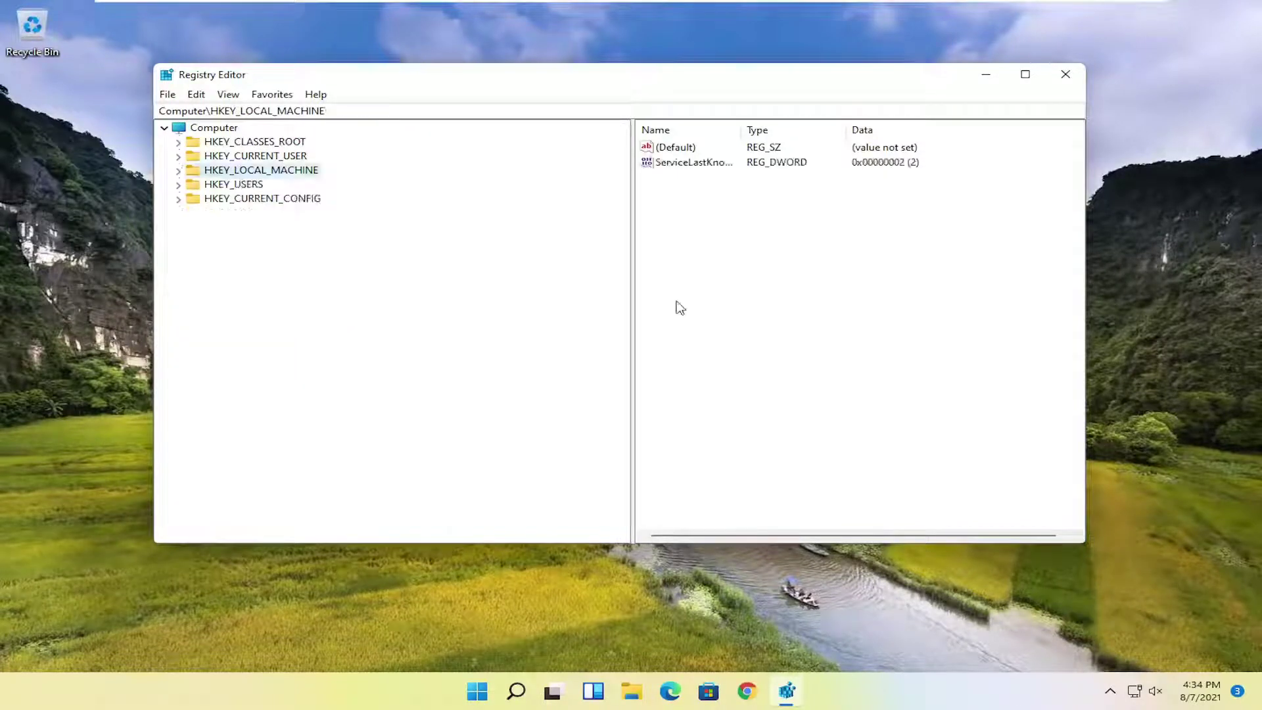
left_click_drag(631, 287, 345, 296)
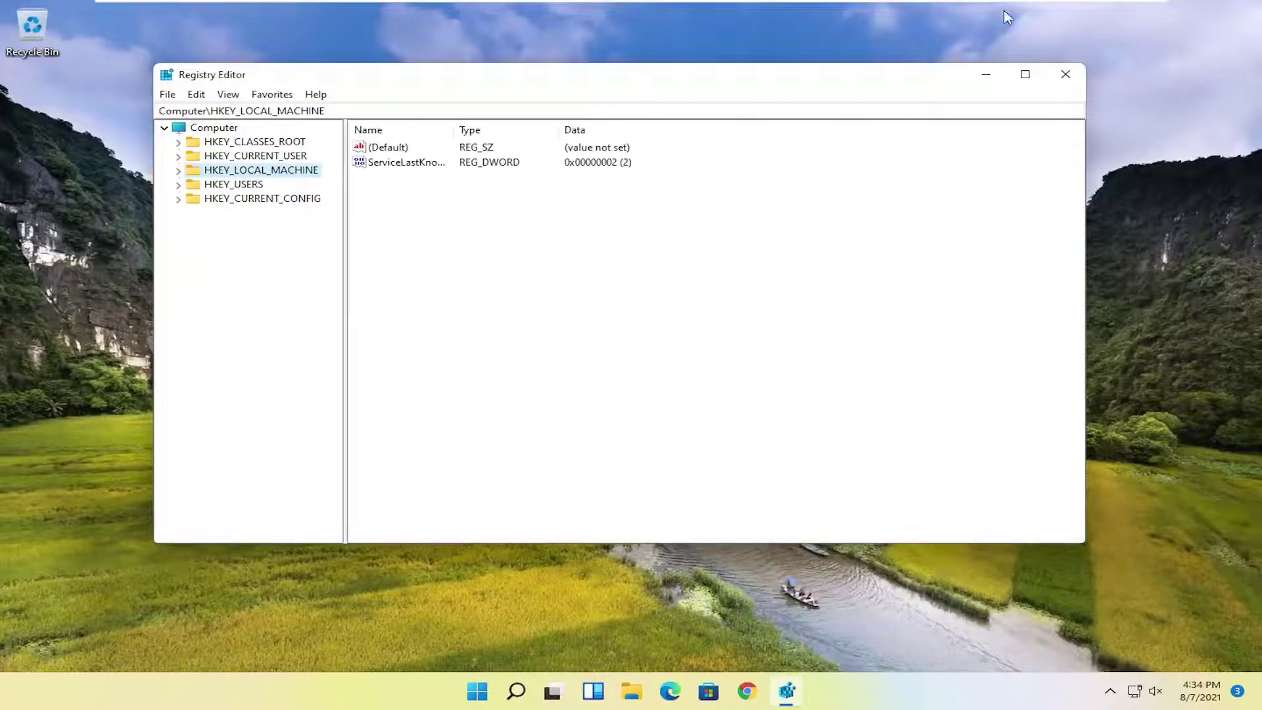
left_click(1065, 74)
right_click(496, 690)
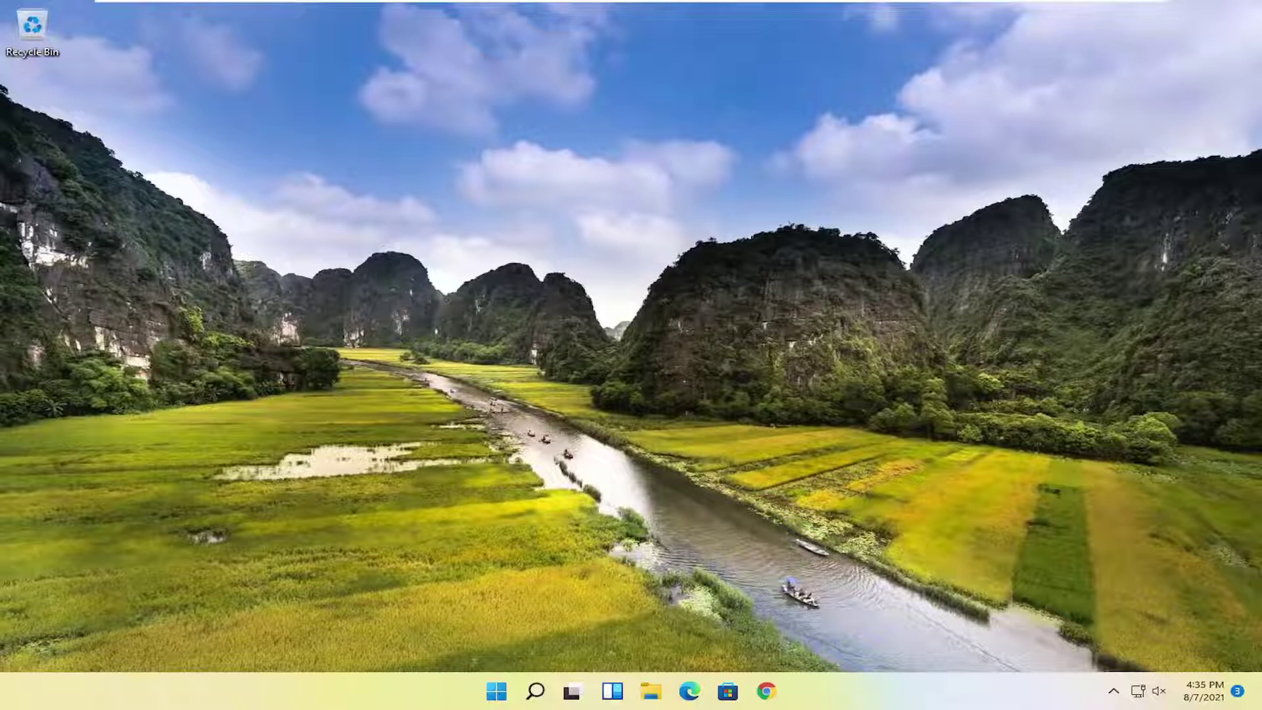
- Search Google in Chrome for 'visual c++ redistributable'
left_click(762, 694)
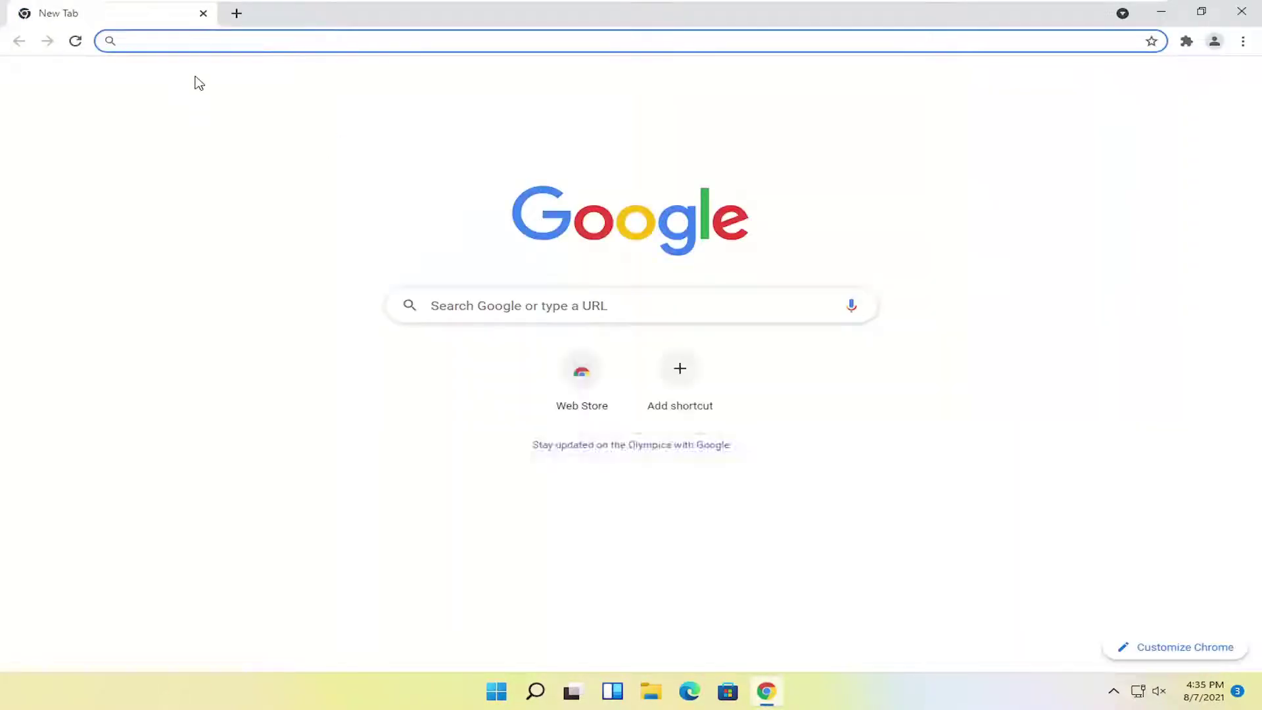
type("visual c++ redistri")
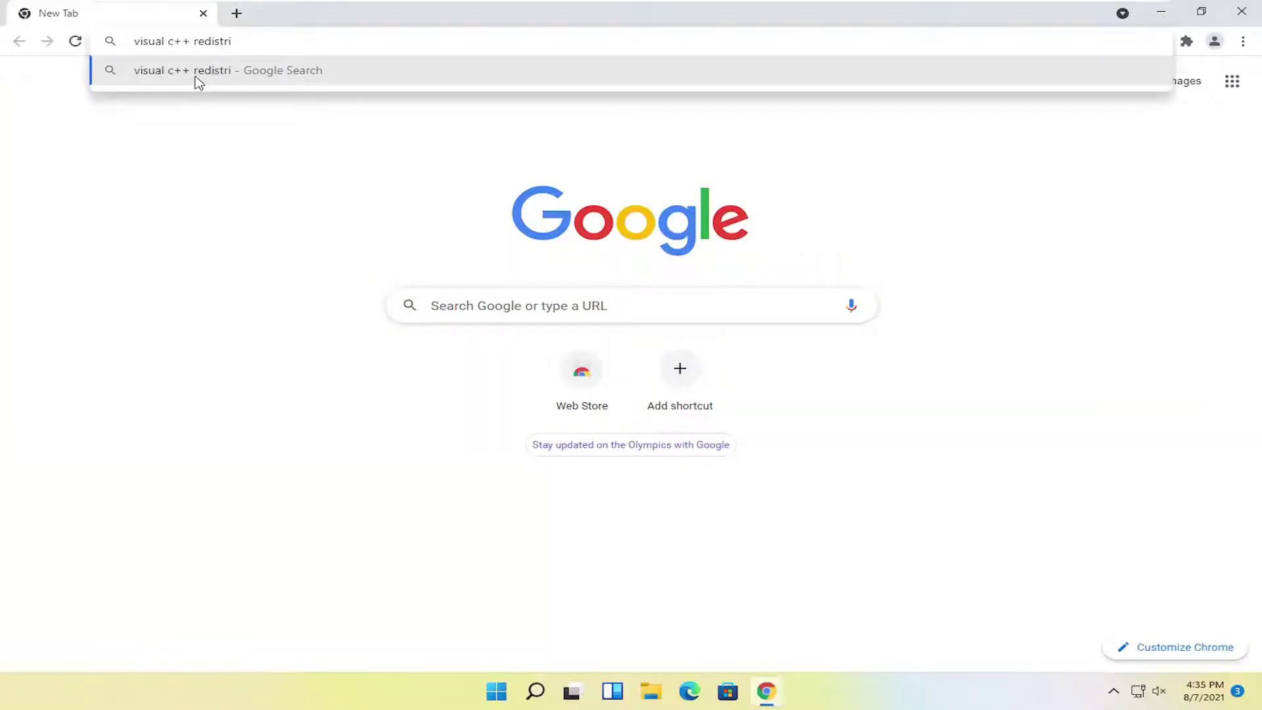
type("butable")
key("Return")
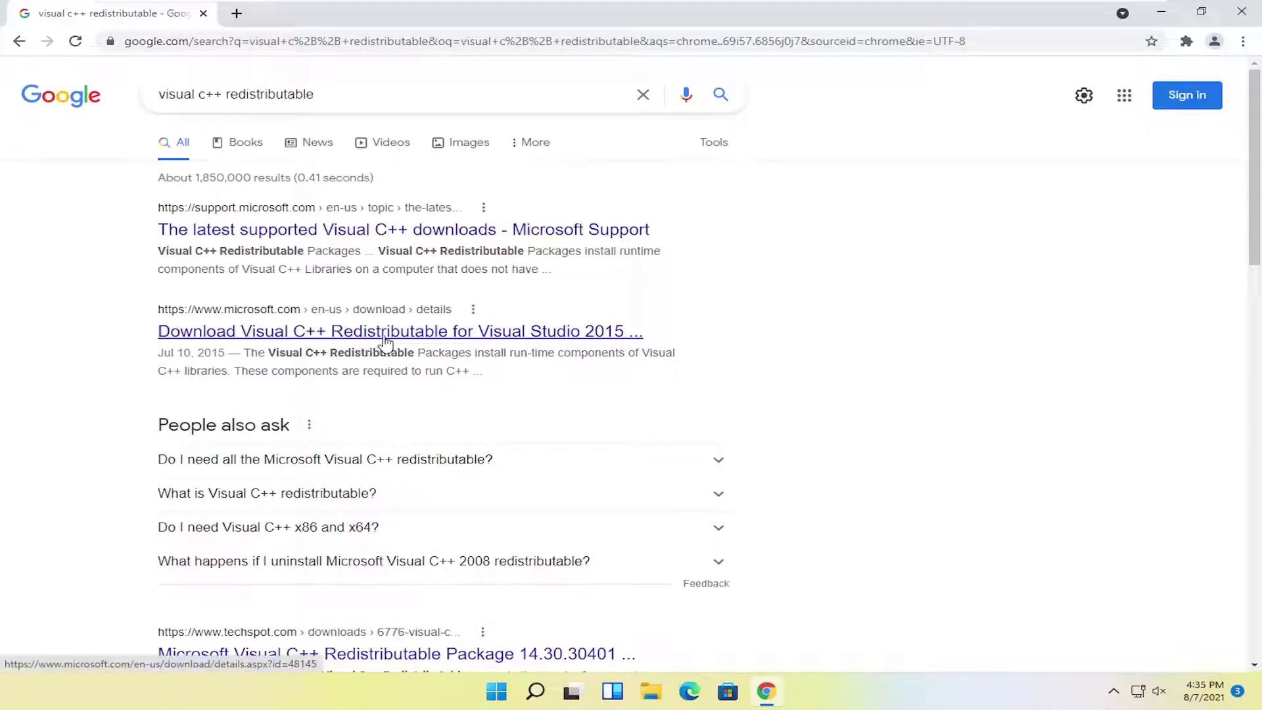
- From the Visual Studio 2015 redistributable download page, download only vc_redist.x64.exe
left_click(554, 340)
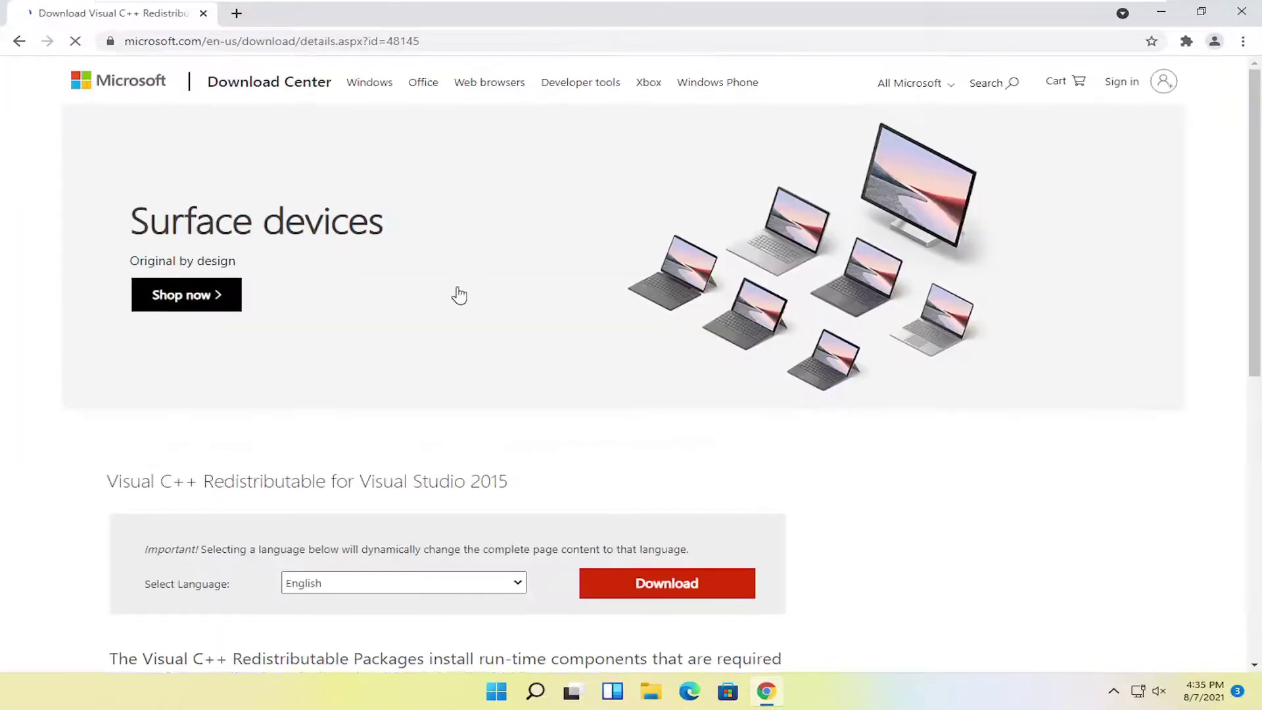
scroll(342, 454, "down", 3)
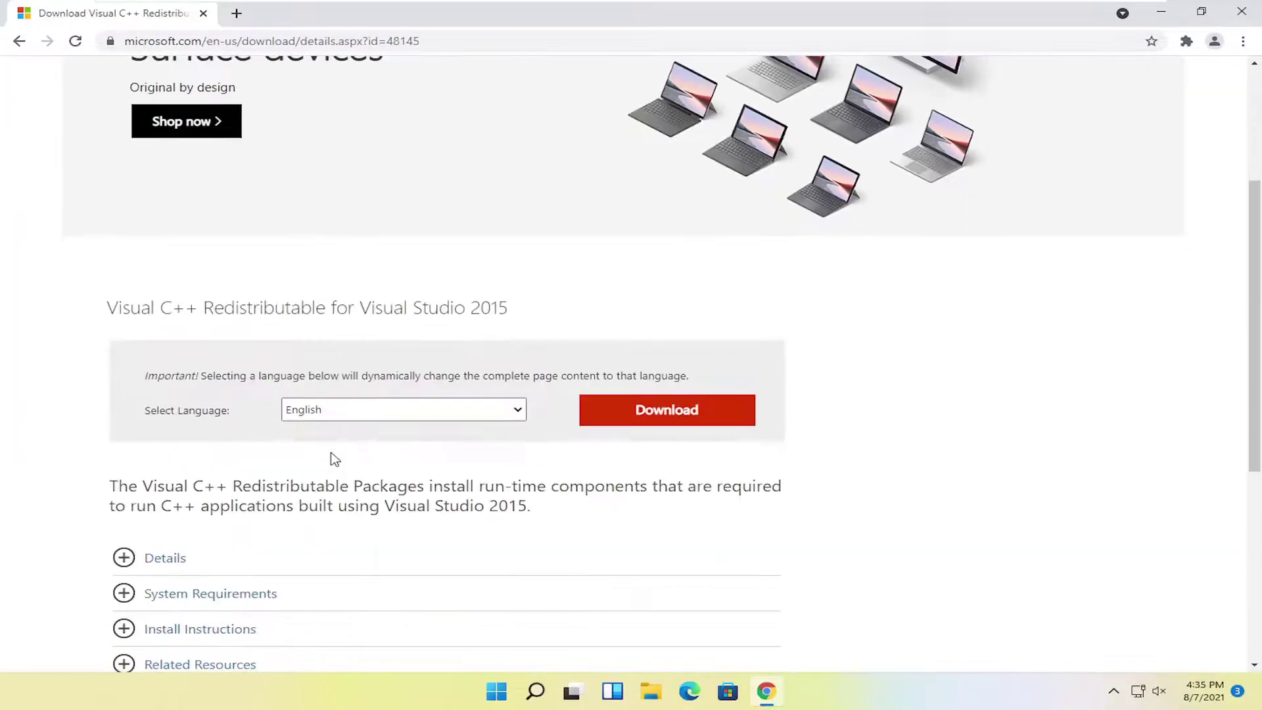
left_click(674, 421)
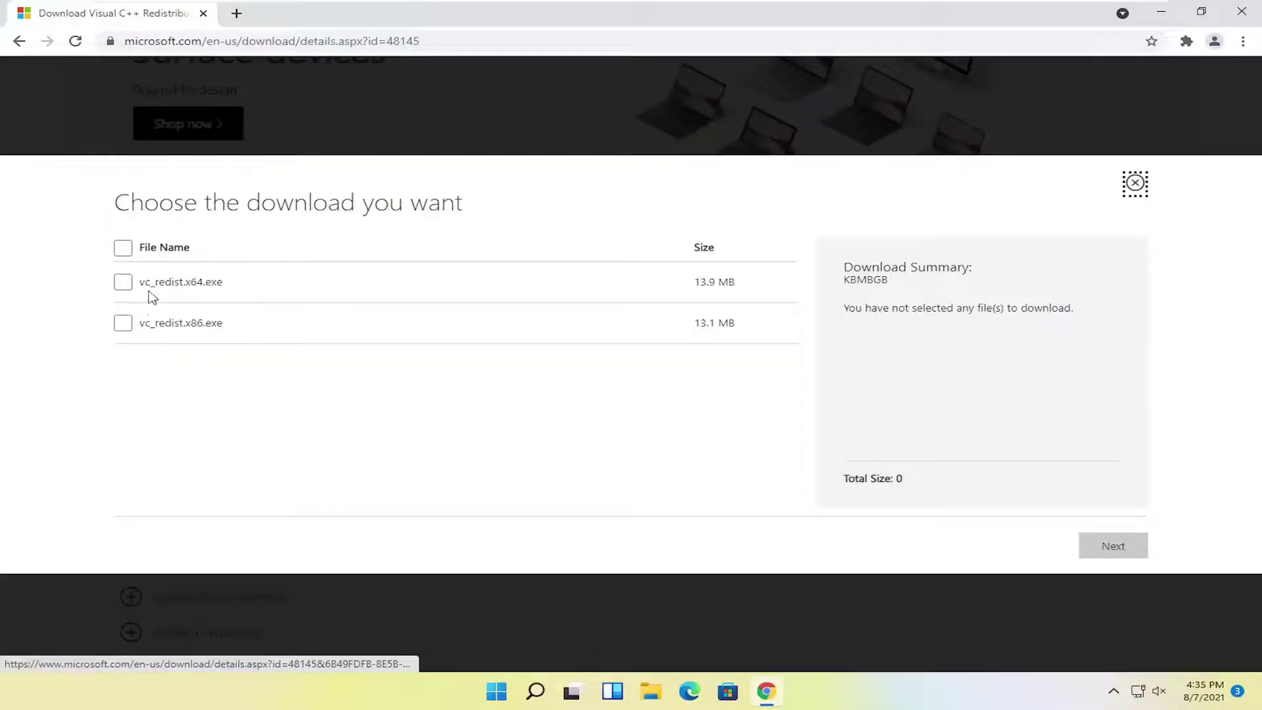
left_click(123, 282)
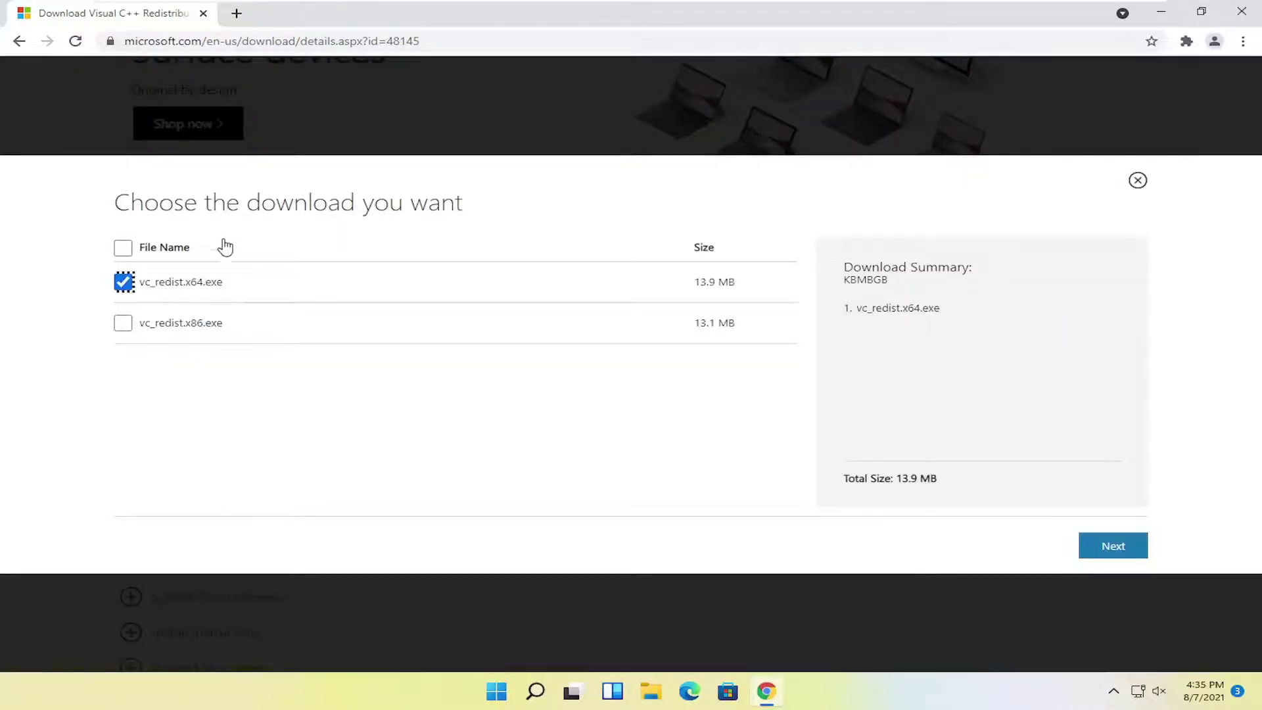
left_click(1124, 551)
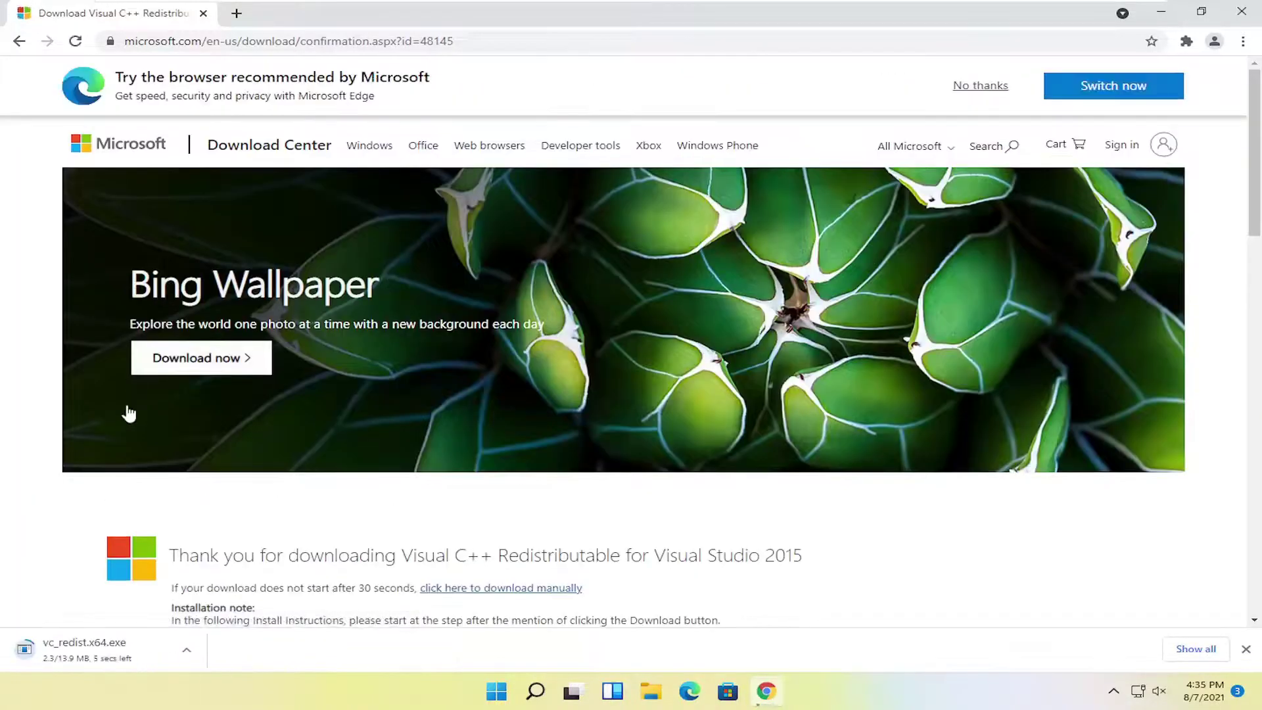
scroll(135, 410, "down", 4)
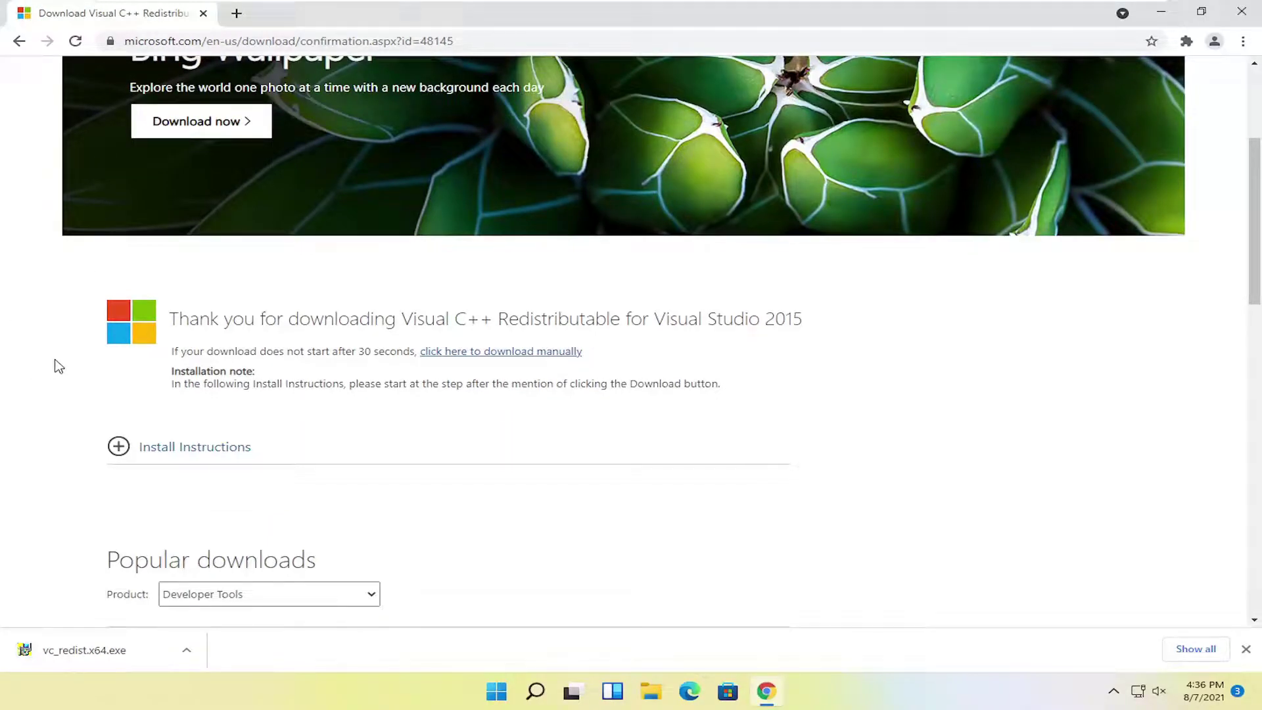
scroll(59, 366, "down", 1)
- Run vc_redist.x64.exe, agree and install, then close Chrome and the 0x80070666 failure dialog
left_click(66, 649)
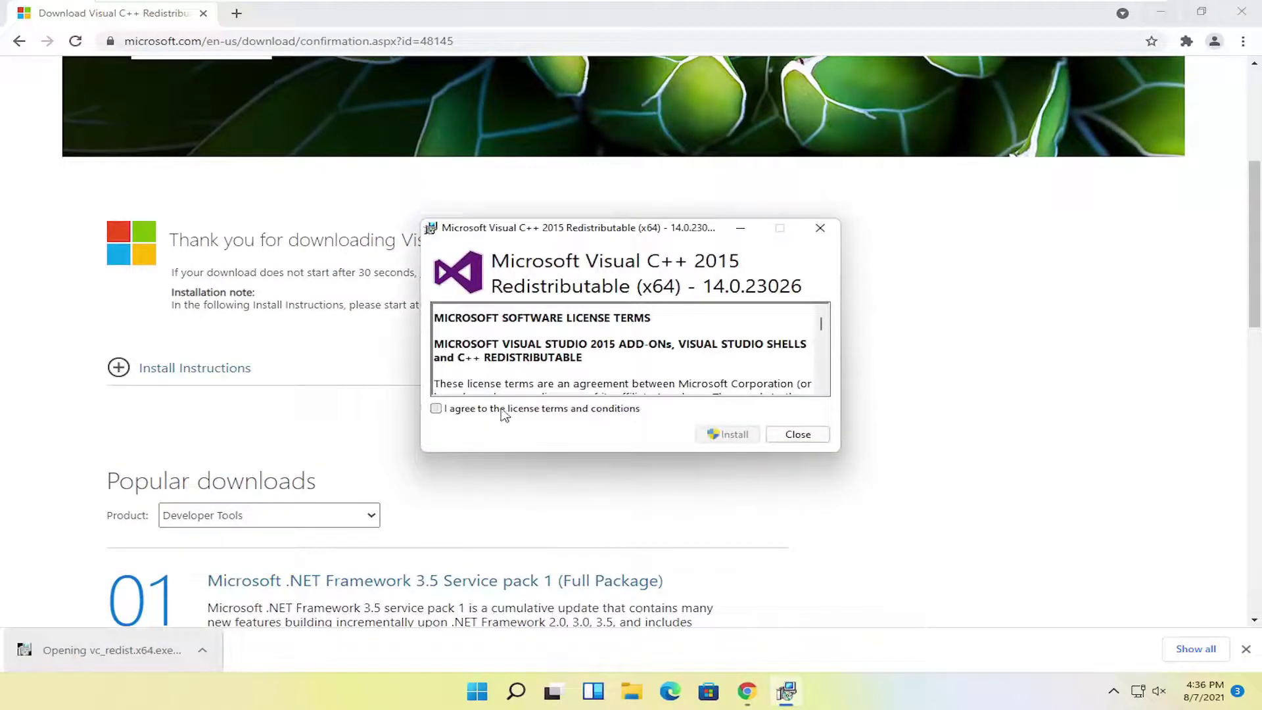
left_click(504, 414)
left_click(729, 435)
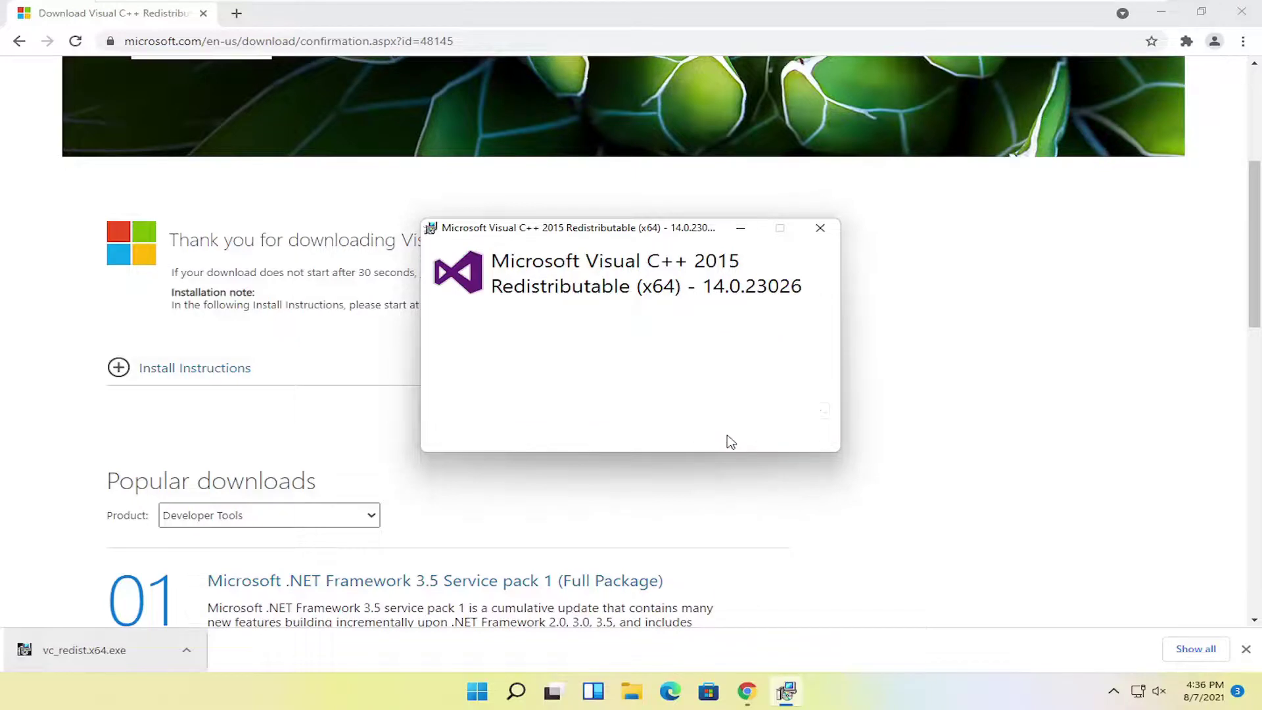
left_click(1241, 11)
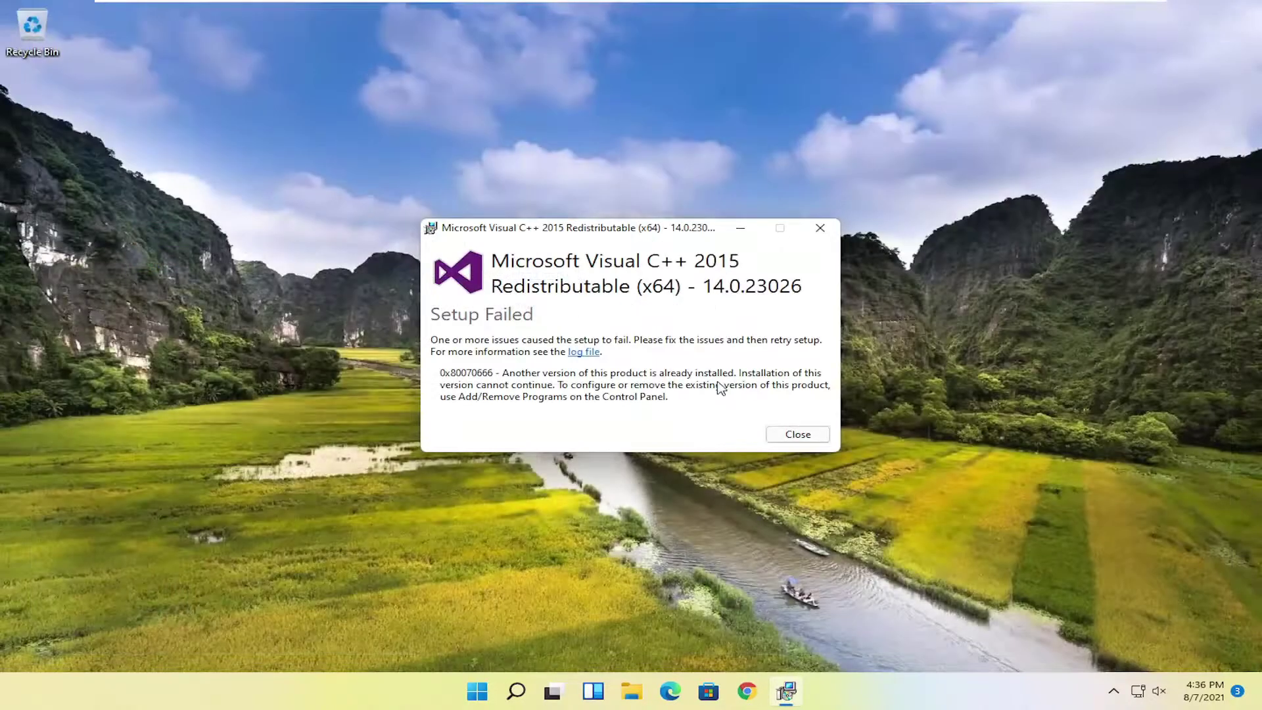
left_click(821, 228)
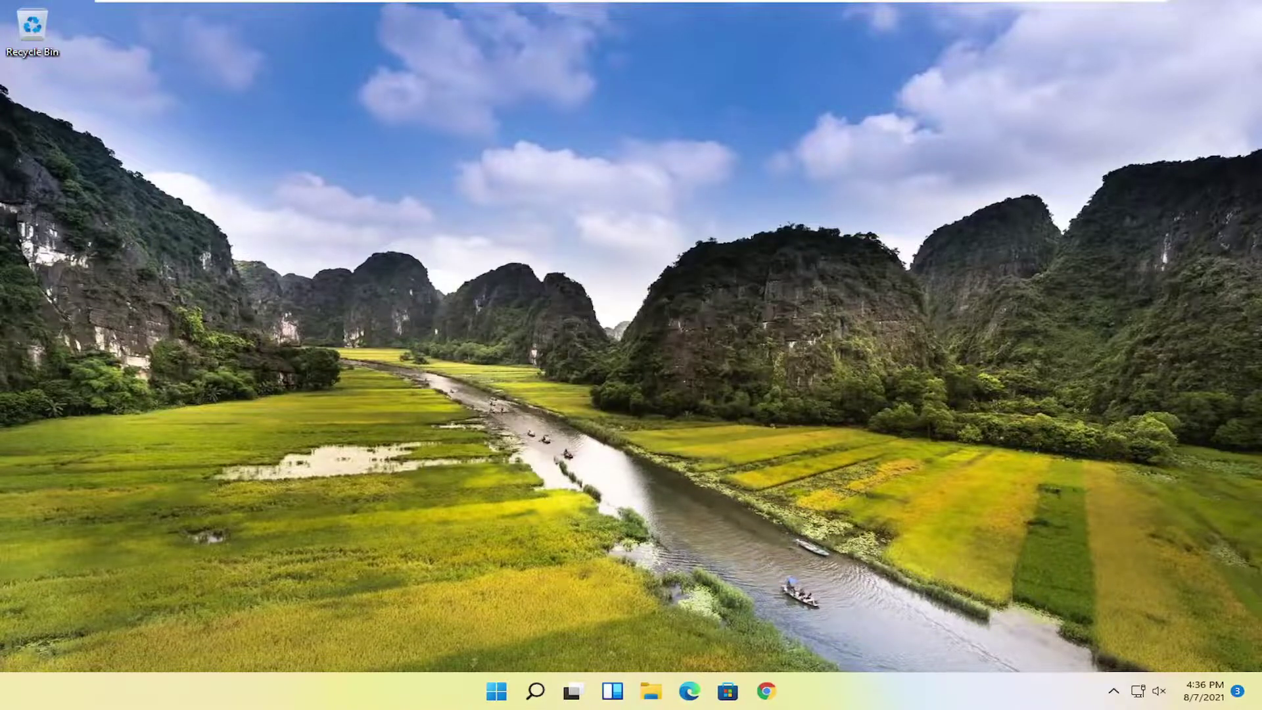